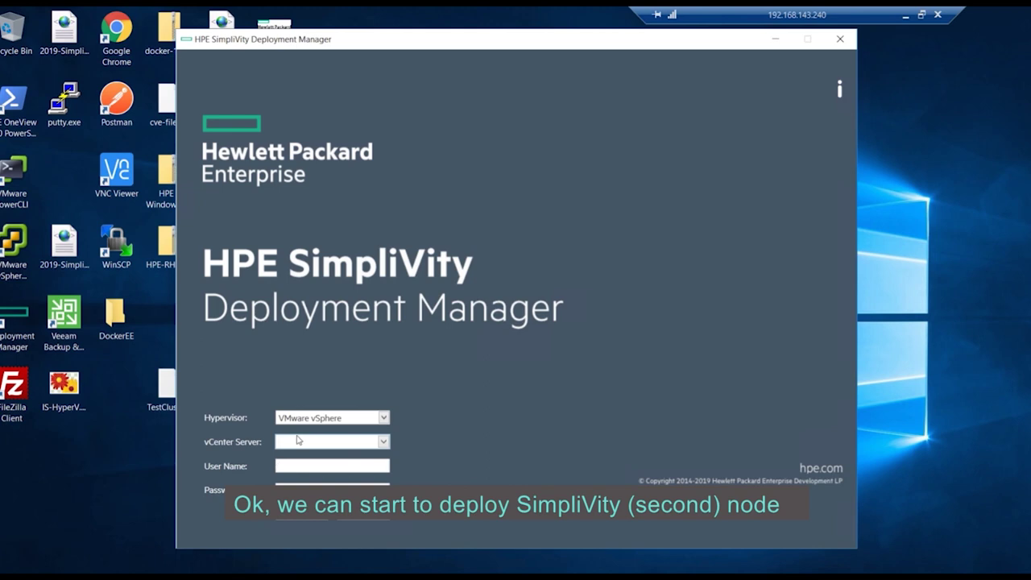
- Sign in to the vCenter server with the vSphere administrator account credentials
click(311, 436)
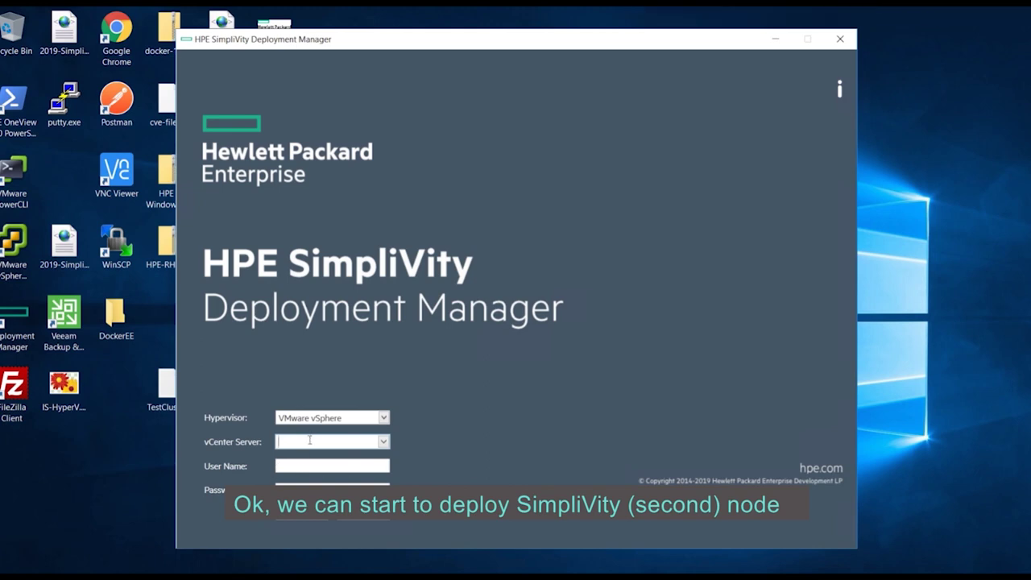
text(vcsa67.ltcmsw.local)
key(Tab)
text(adminis)
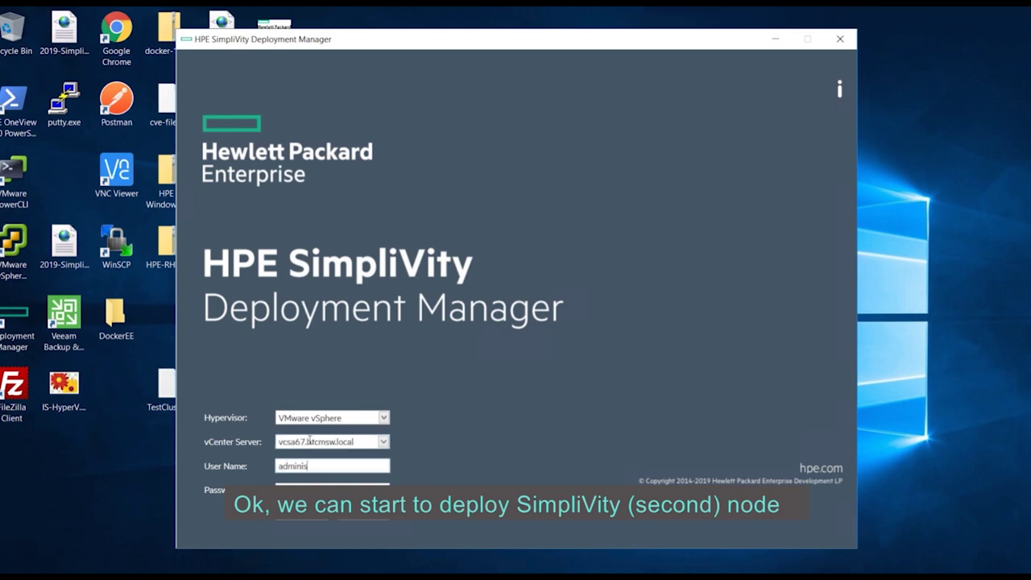
text(trator@)
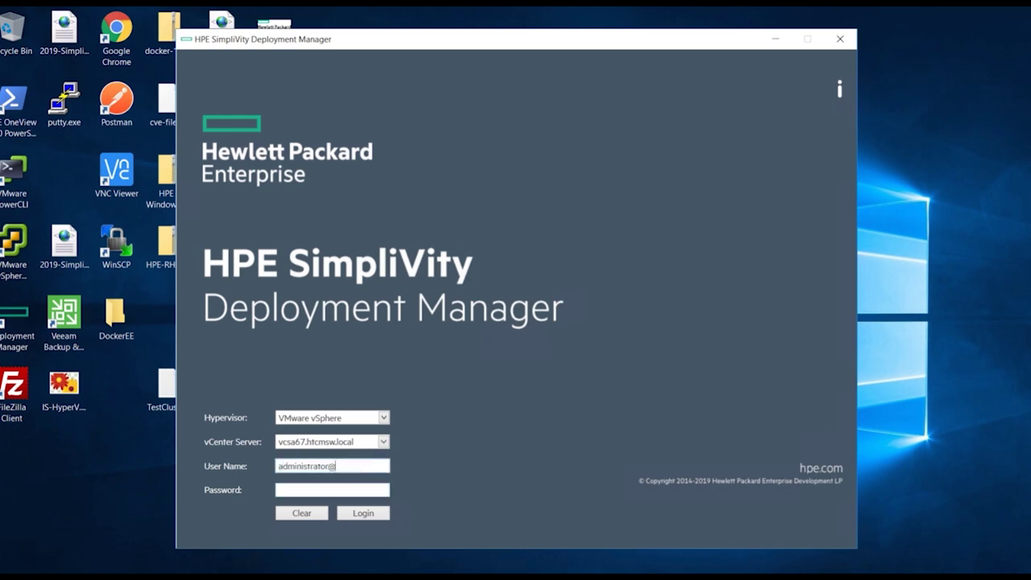
text(vsphere.local)
key(Tab)
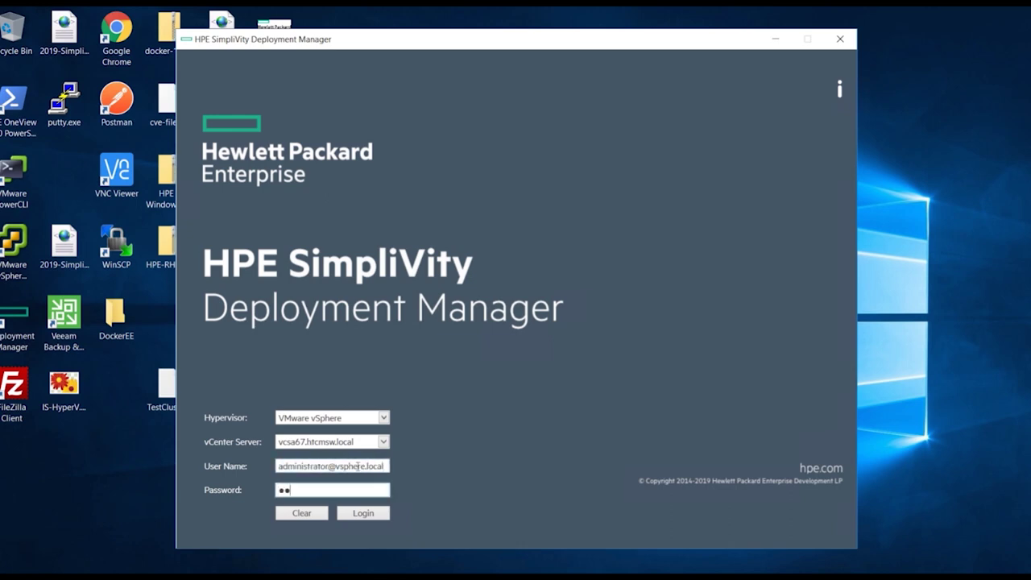
key(Return)
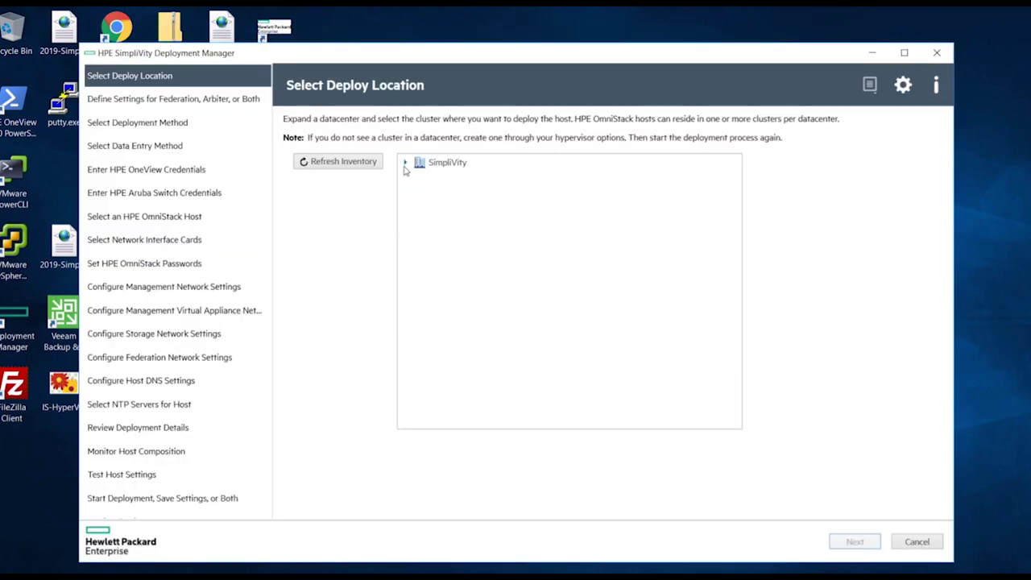
- Target the SimpliVity-AMD cluster, with the arbiter on a separate Windows server at 192.168.143.240, and keep manual entry
click(405, 163)
click(436, 184)
click(863, 550)
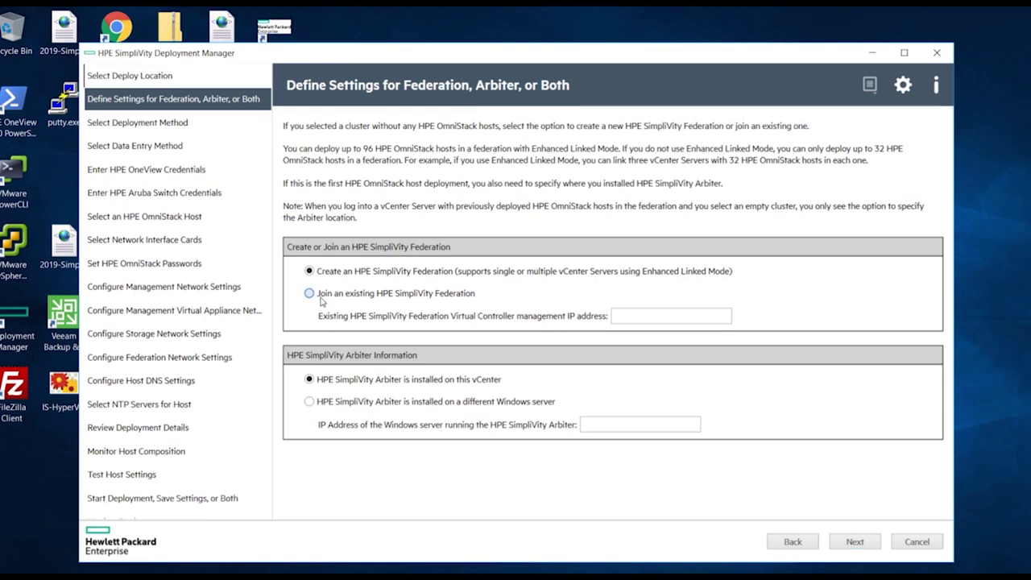
click(329, 399)
click(599, 424)
text(192.168.143.240)
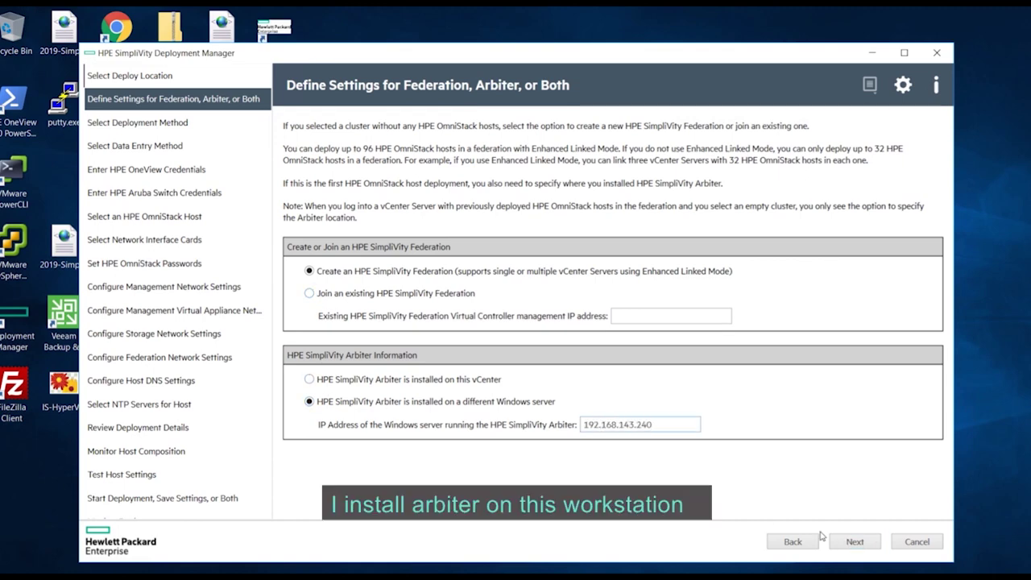
click(855, 548)
click(857, 544)
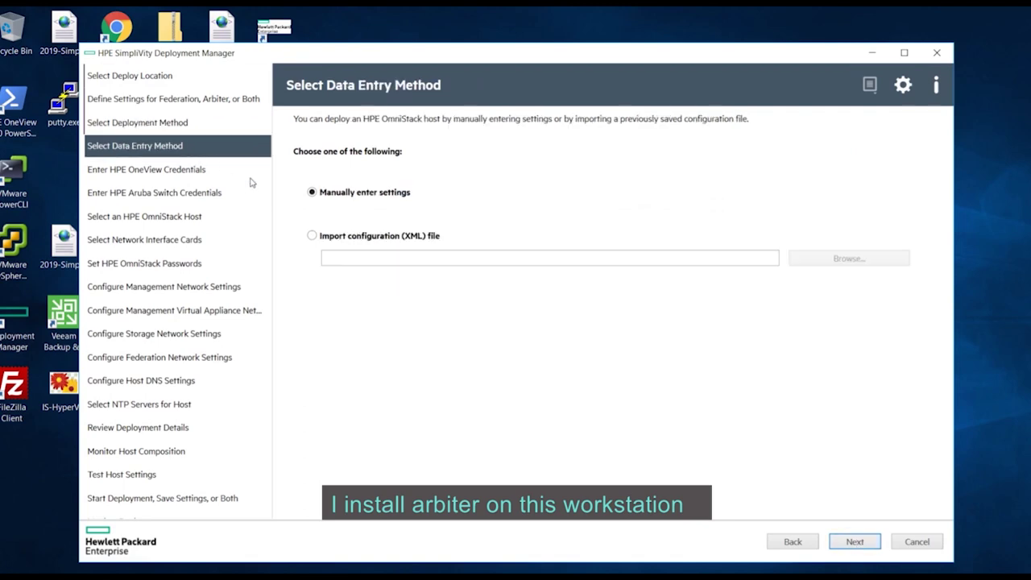
click(851, 543)
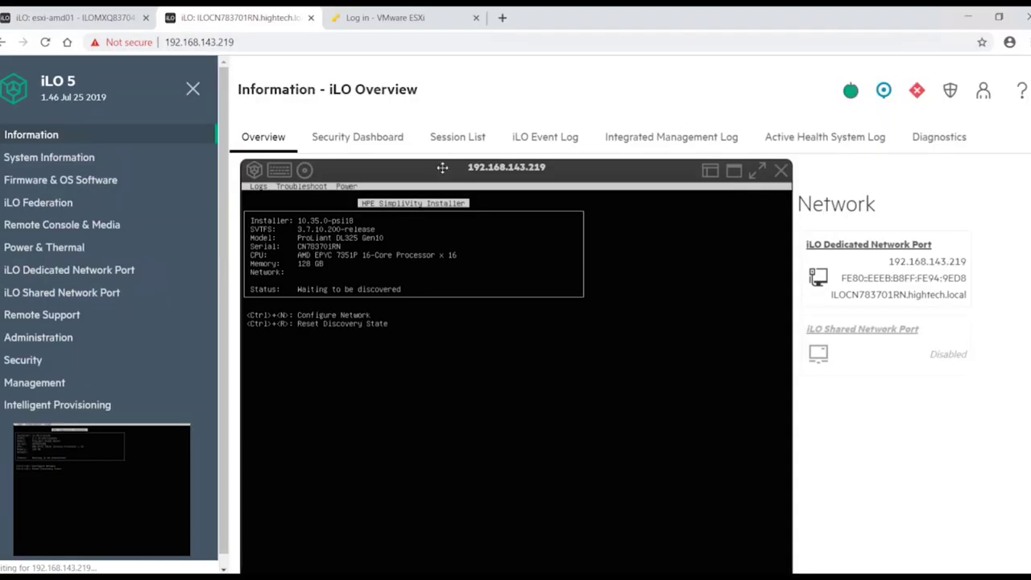
- In the full-screen iLO console, give eth0 static IP 192.168.143.218 with netmask 255.255.255.0
drag(414, 172, 428, 131)
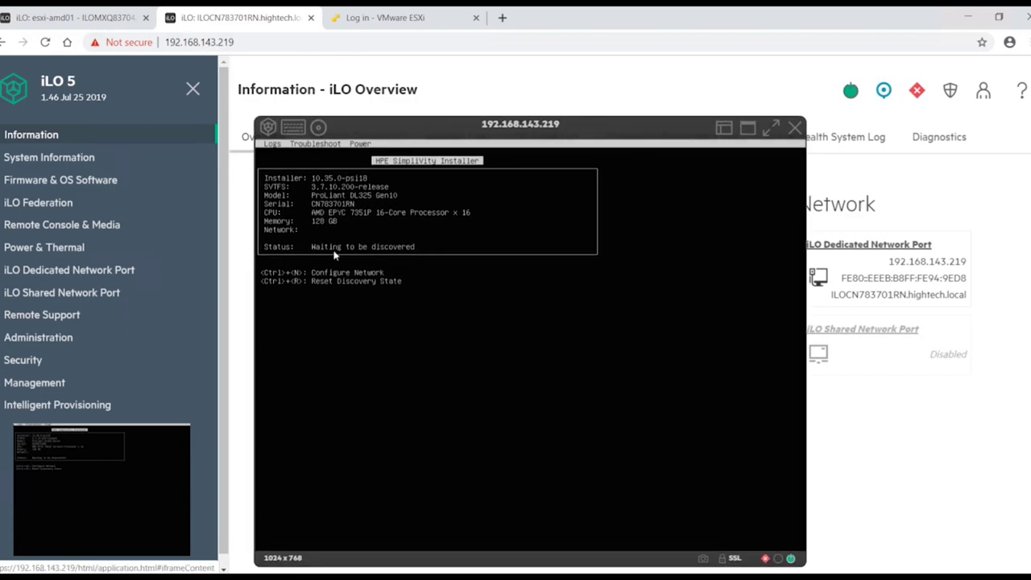
click(767, 128)
key(ctrl+n)
key(Tab)
key(Tab)
key(Tab)
key(Down)
key(space)
key(Tab)
text(192.168.143.)
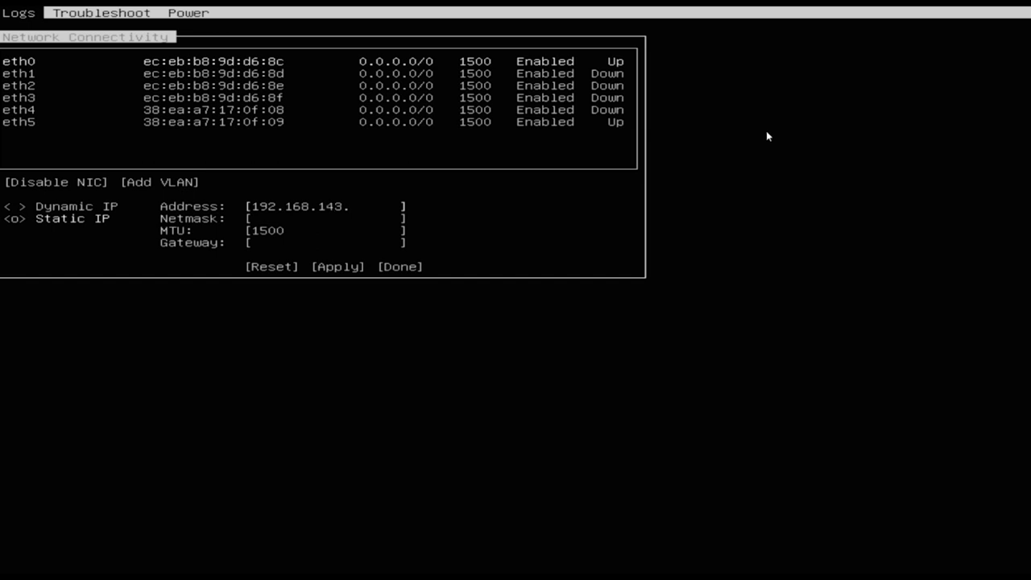
text(218)
key(Tab)
text(255.255.255.0)
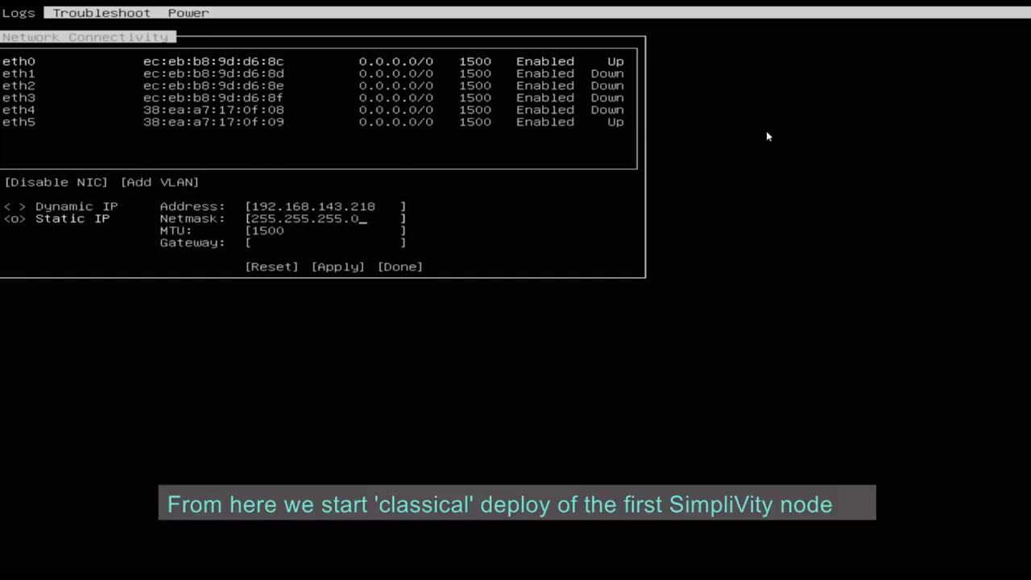
key(Tab)
key(Tab)
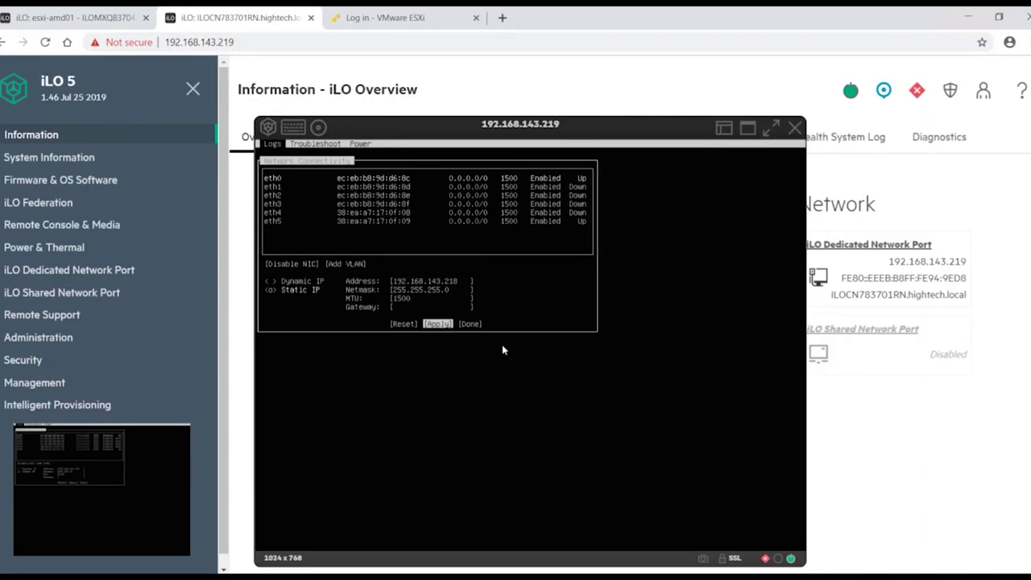
key(Return)
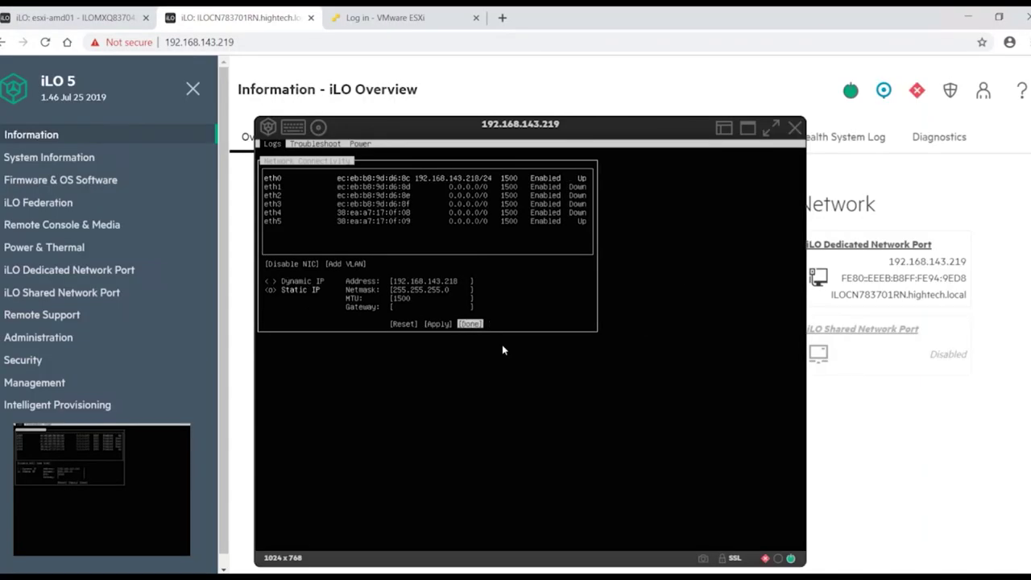
key(Return)
- Ping 192.168.143.218 from the command prompt to confirm the node is reachable
key(alt+Tab)
key(Up)
key(BackSpace)
key(BackSpace)
text(18)
key(Return)
key(ctrl+c)
- Back in Deployment Manager, enter 192.168.143.218 as the new host's IP address
click(990, 440)
key(alt+Tab)
click(420, 208)
text(1)
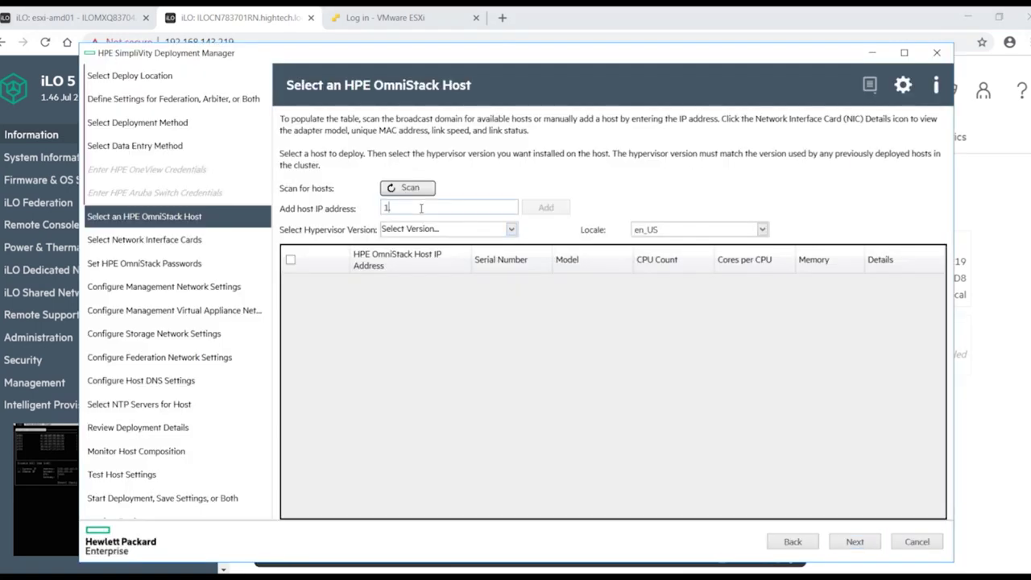
text(92.168.143.218)
- Add host 192.168.143.218, pick its hypervisor version, and assign eth5 to storage and federation traffic
click(546, 208)
click(447, 228)
click(445, 240)
key(Return)
click(410, 246)
click(854, 541)
- Fill in the required account passwords for the deployment
text(••••••••••)
key(Tab)
text(••••••••••)
key(Tab)
text(••••••••••••••••••••)
key(Return)
- Set management gateway 192.168.143.254, netmask 255.255.255.0, and host and controller management IPs ending .223 and .2
click(491, 267)
text(192.168.143.254)
click(510, 290)
text(255.255.255.0)
click(394, 165)
click(697, 211)
text(223)
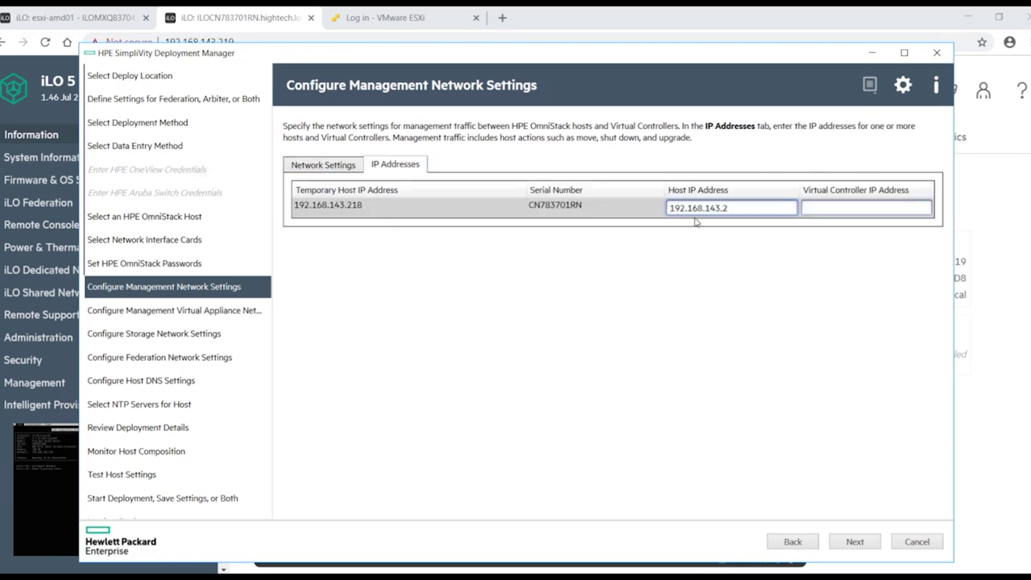
key(Tab)
text(2)
click(854, 541)
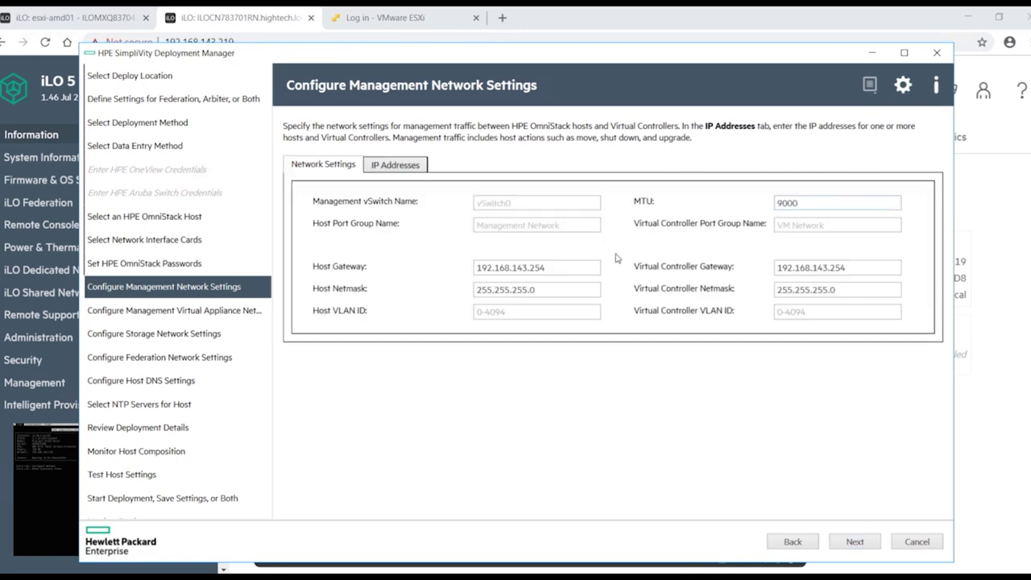
click(855, 541)
- Give the storage network VLAN 1001 and netmask 255.255.255.0, with controller storage IP 10.10.1.23
click(476, 269)
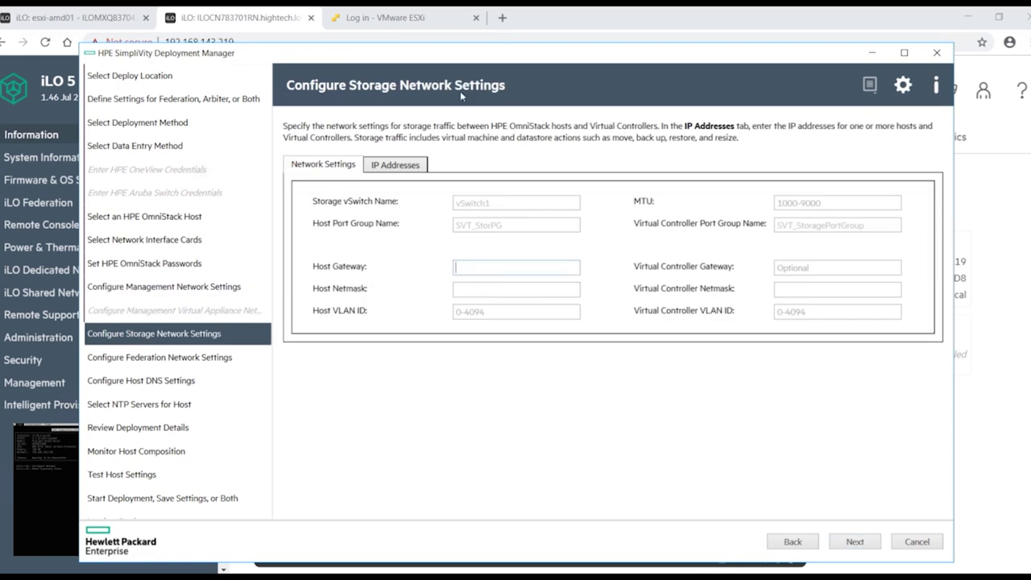
click(483, 311)
text(1001)
click(483, 289)
text(255.255.255.0)
click(808, 313)
text(1001)
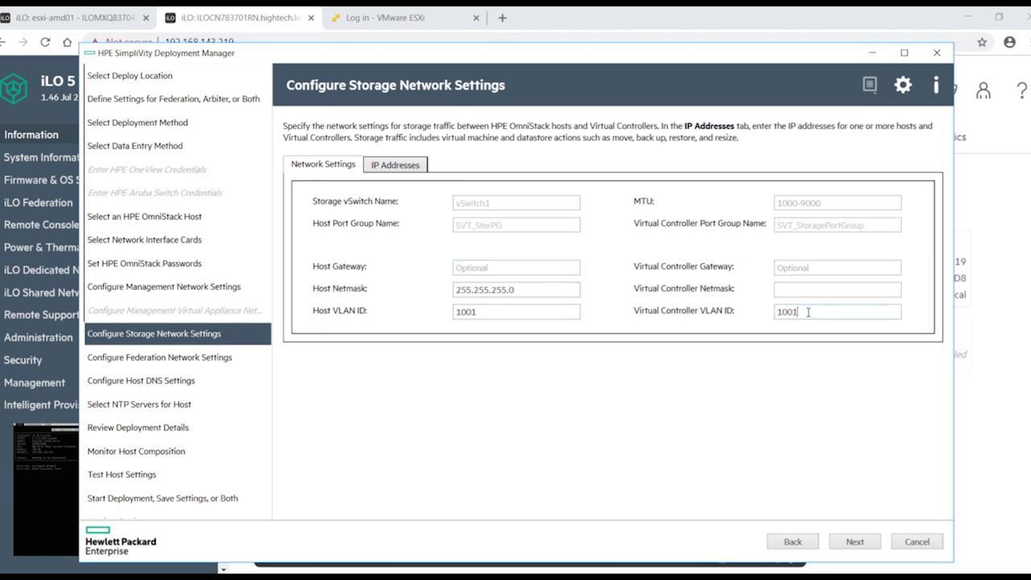
text(10.10.1.22)
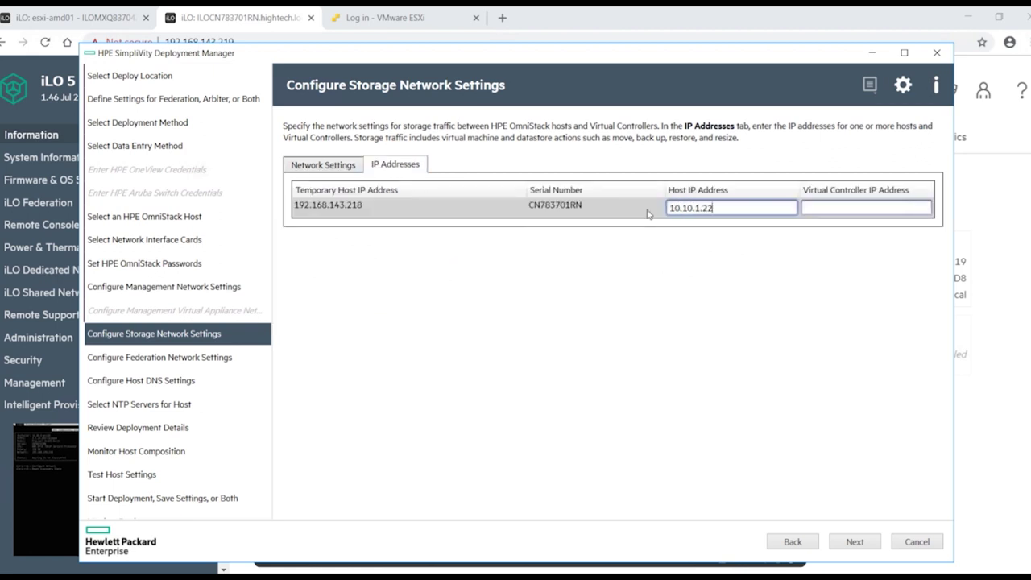
key(Tab)
text(10.10.1.23)
- Set the storage MTU to 9000 and the controller storage netmask to 255.255.255.0
click(323, 164)
click(805, 203)
text(9000)
click(814, 289)
text(255.255.255.0)
click(854, 541)
- Set the federation netmask 255.255.255.0 and controller federation IP 10.10.2.224
click(483, 270)
text(255.255.255.0)
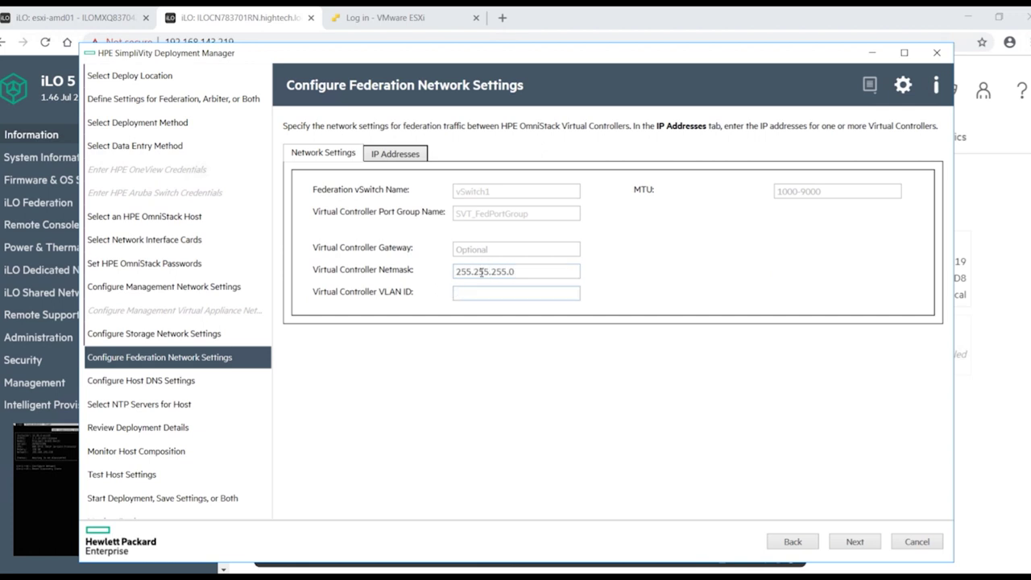
click(394, 152)
click(838, 195)
text(10.10.2.224)
click(855, 541)
- Set DNS domain and search domain htcmsw.local with primary DNS server 192.168.143.240
click(508, 210)
text(htcmsw.local)
click(508, 232)
text(htcmsw.local)
click(803, 210)
text(192.168.143.240)
click(855, 541)
- Choose NTP servers 0, 1 and 2.us.pool.ntp.org plus 192.168.143.240, then review and start validation
double_click(324, 227)
double_click(324, 242)
double_click(323, 256)
click(410, 379)
text(192.168.143.240)
click(569, 378)
click(854, 541)
click(855, 541)
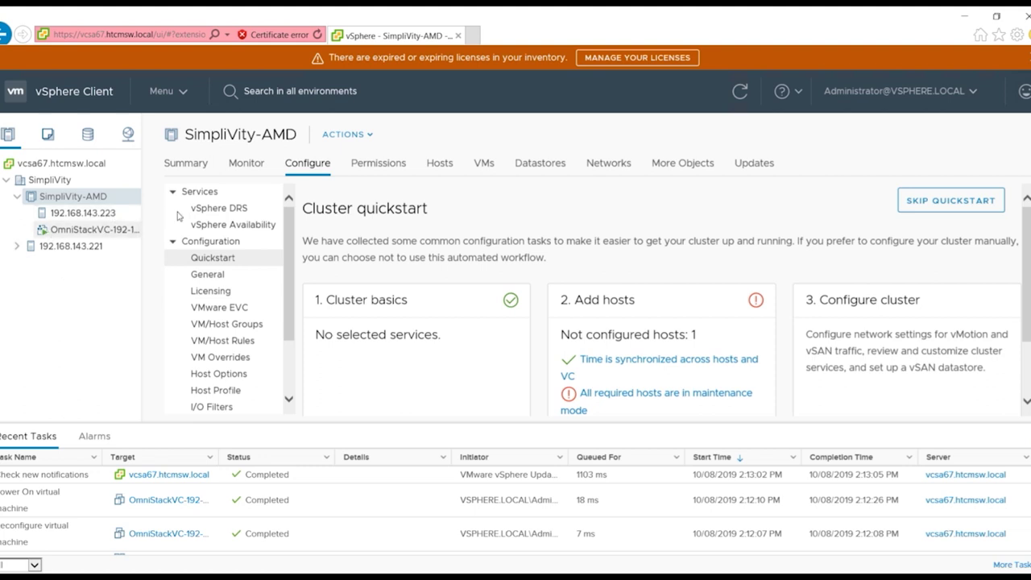
- Show host 192.168.143.223's Summary, then bring up the SimpliVity-AMD cluster's actions menu
click(93, 214)
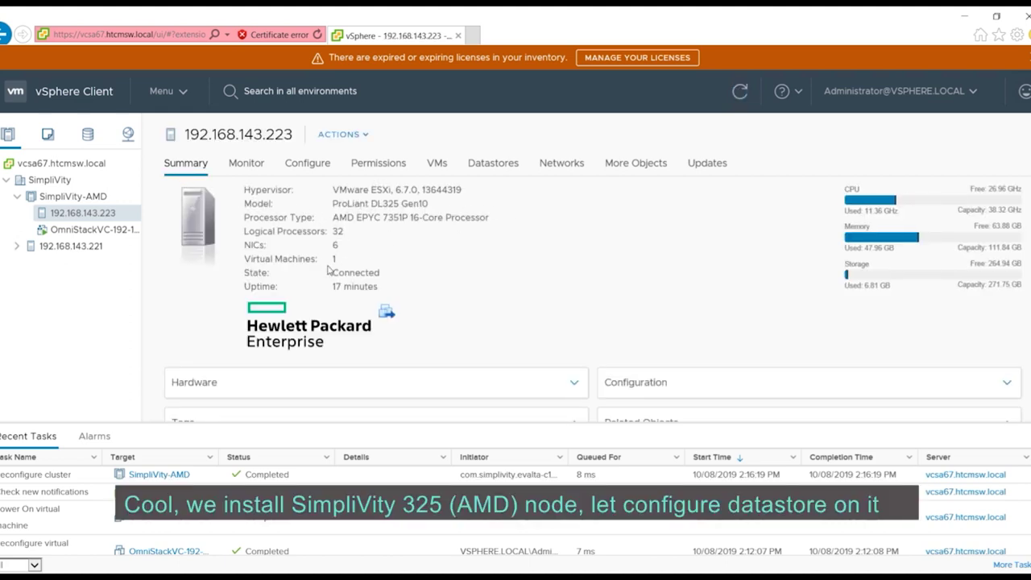
right_click(72, 196)
- Start a SimpliVity datastore named Simplivity-AMD using the local backup policy
mouse_move(202, 557)
click(309, 537)
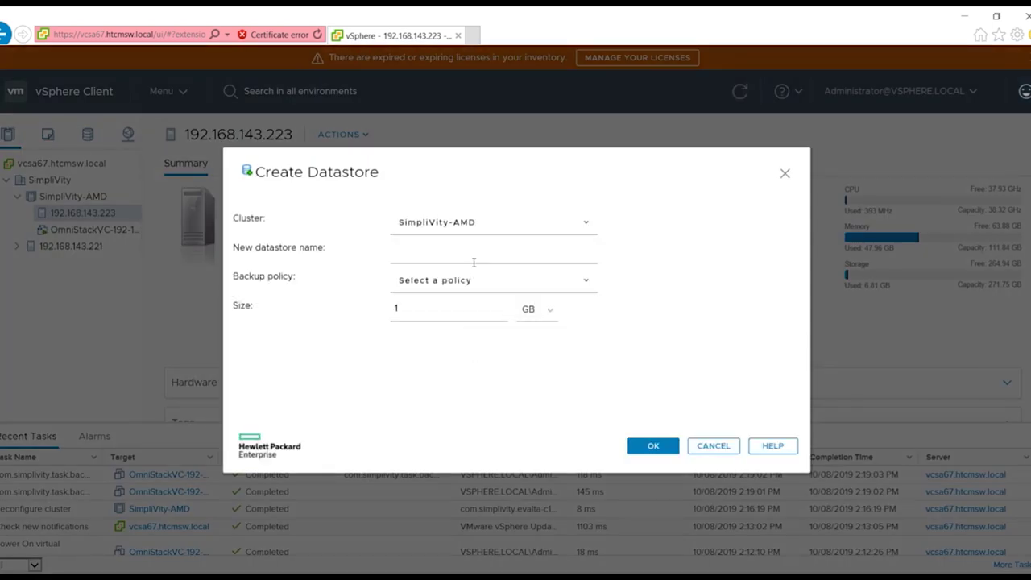
click(410, 254)
text(Simplivi)
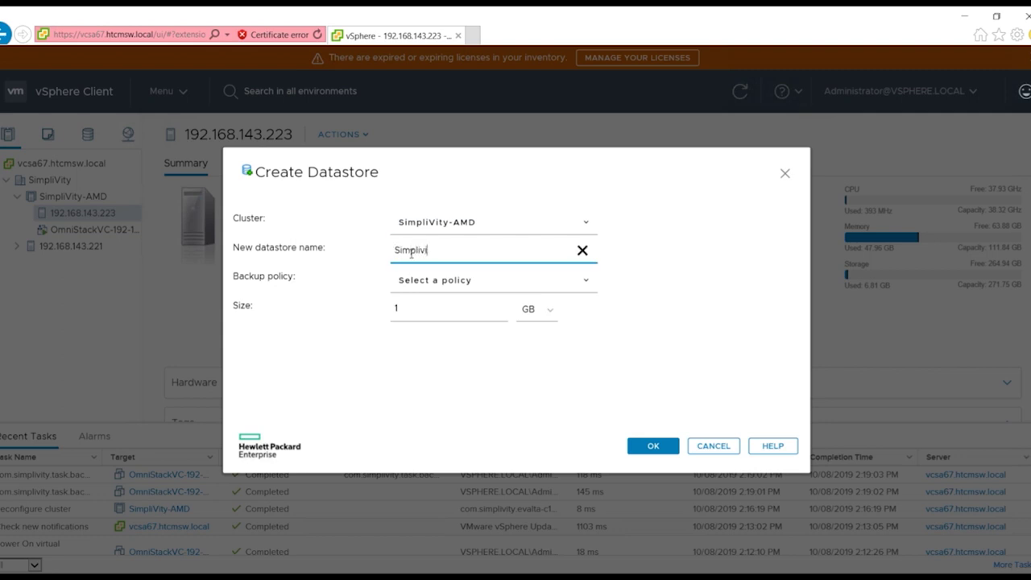
click(478, 281)
click(406, 357)
- Size the datastore at 50 TB, create it, and open host 192.168.143.221's configuration
double_click(431, 313)
key(BackSpace)
text(50)
click(537, 309)
click(531, 324)
click(650, 446)
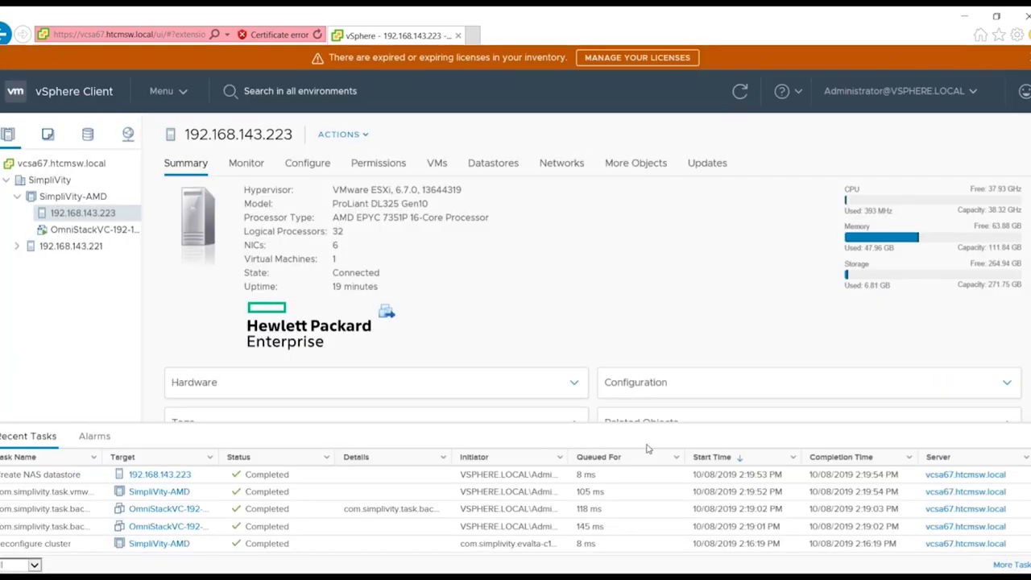
click(81, 245)
click(293, 167)
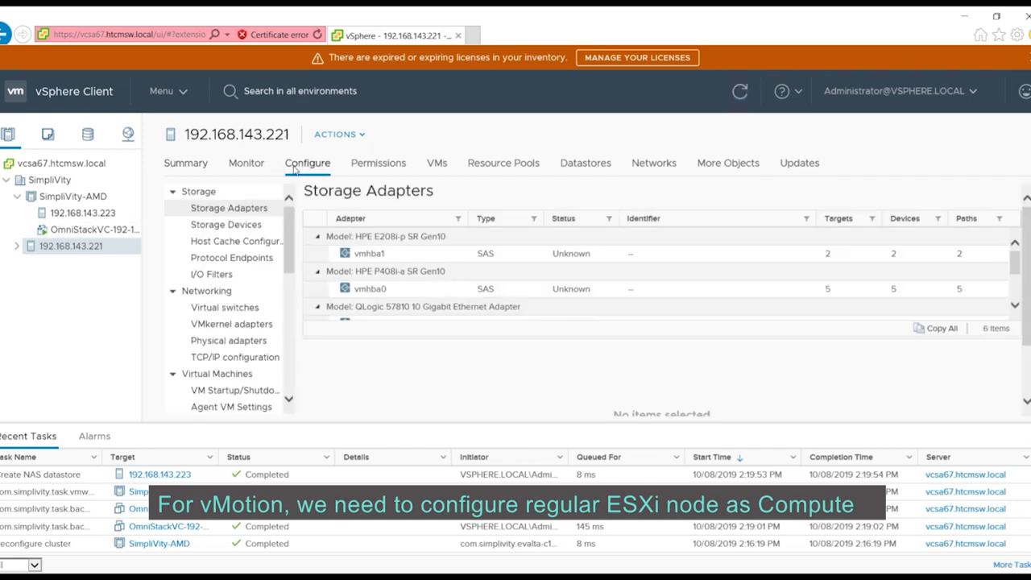
- Add networking to host 192.168.143.221 using a new standard switch with MTU 9000
click(219, 306)
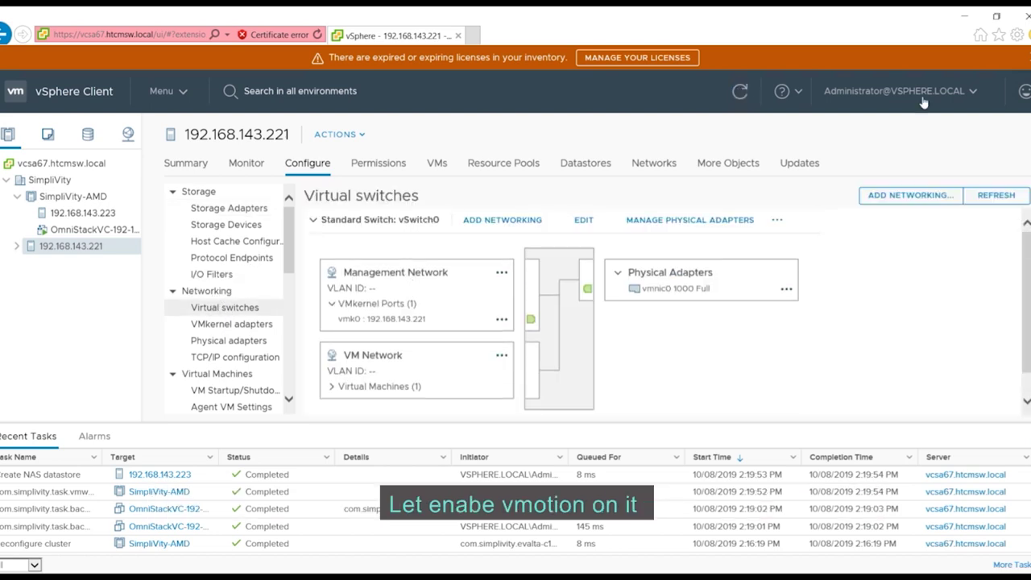
click(892, 198)
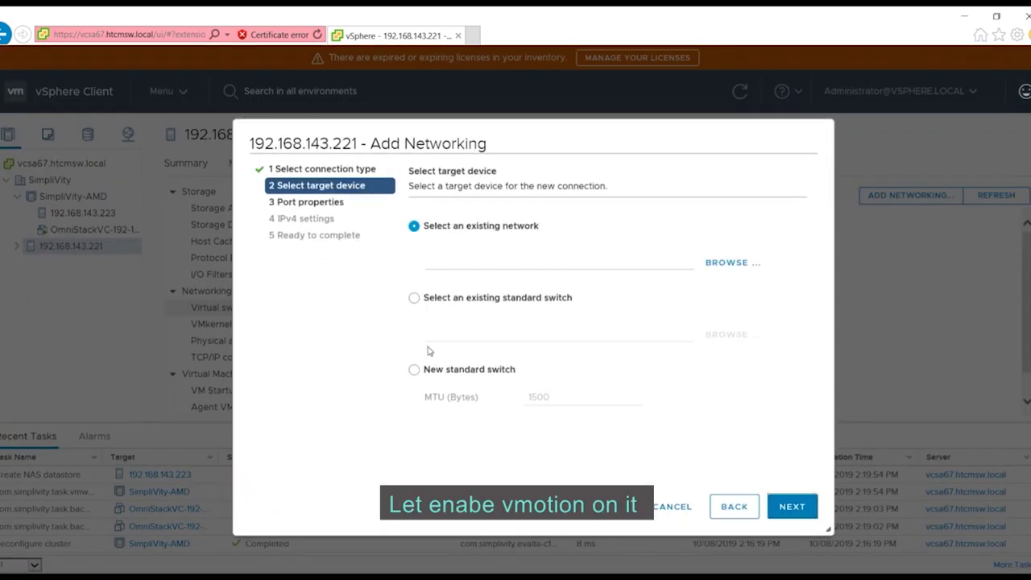
click(414, 298)
click(414, 369)
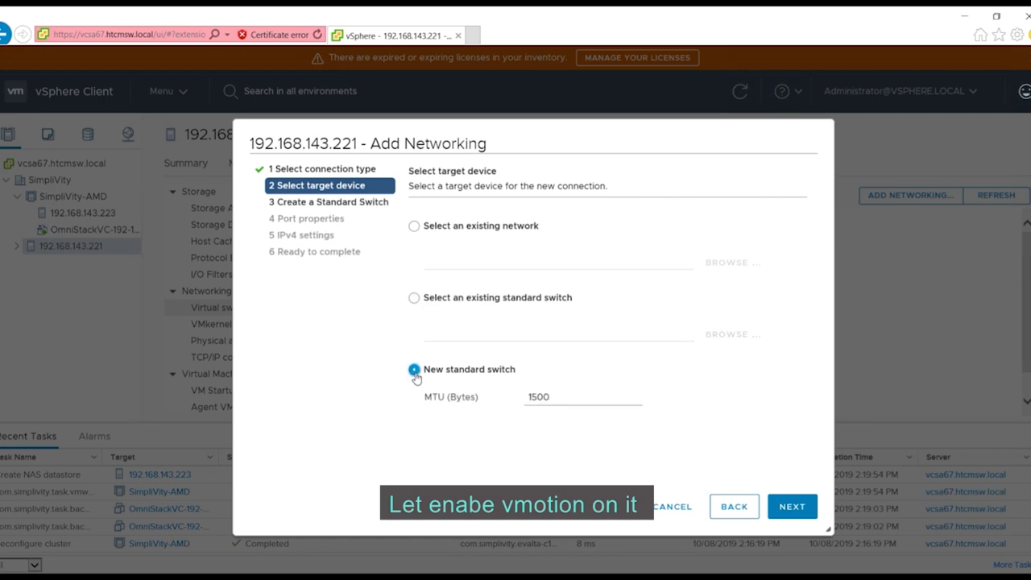
double_click(572, 396)
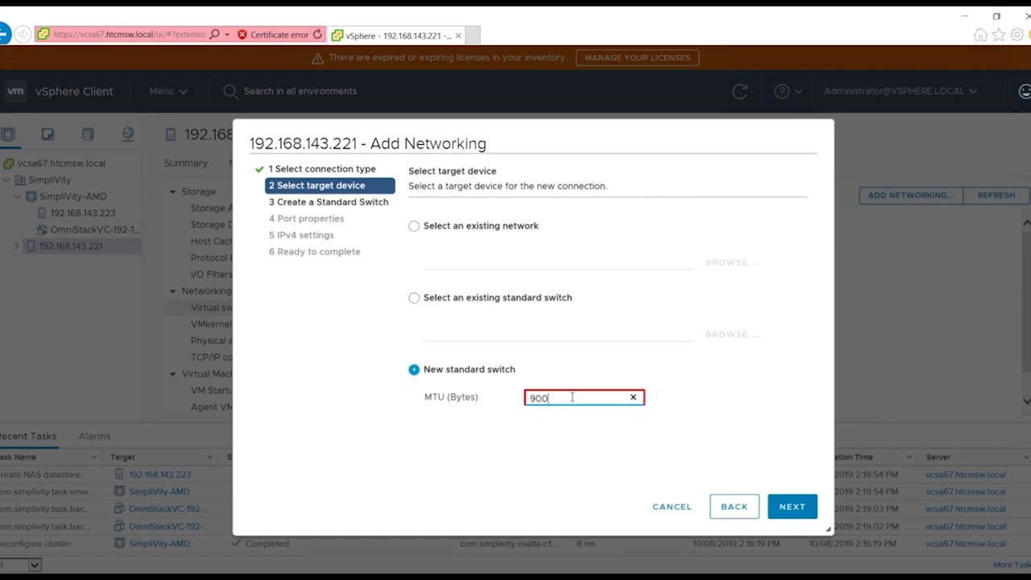
text(9000)
click(792, 506)
- Attach vmnic5 to the new switch and set the VMkernel port's VLAN ID to 1001
click(416, 235)
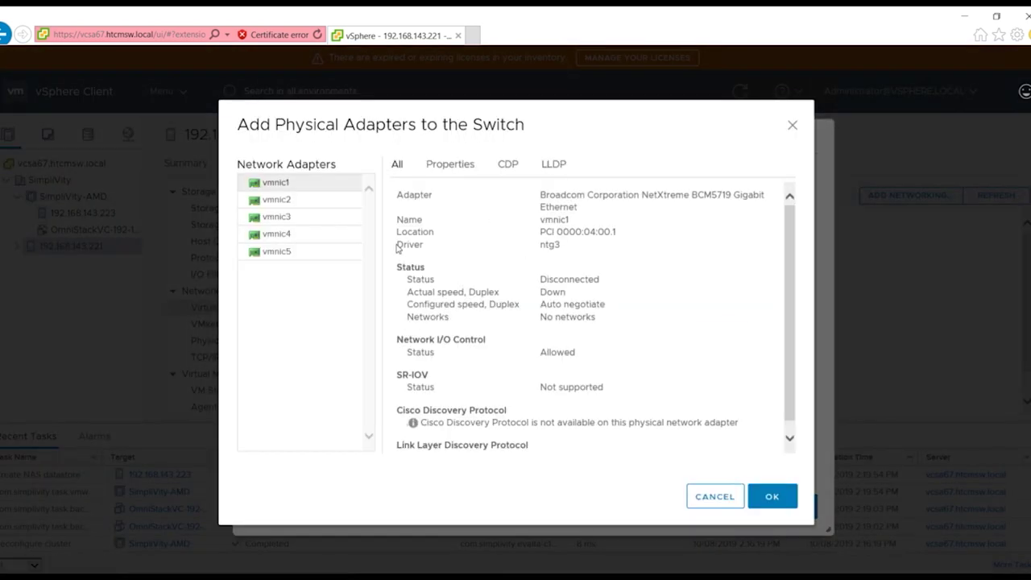
click(274, 250)
click(773, 496)
click(786, 505)
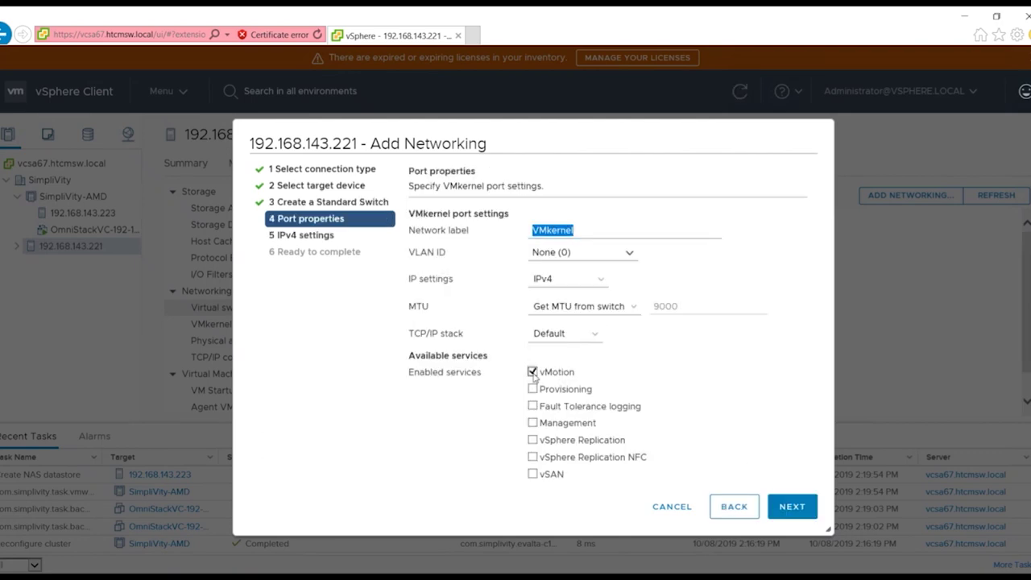
click(567, 252)
text(1001)
key(Tab)
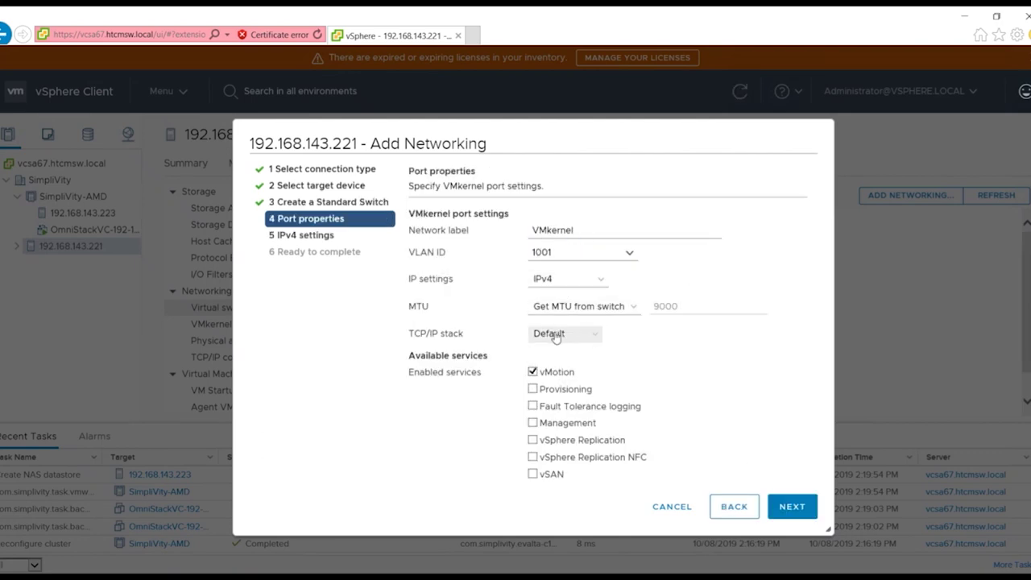
click(792, 505)
- Give the vMotion VMkernel port static IPv4 10.10.1.221 with mask 255.255.255.0 and finish
click(414, 254)
click(561, 288)
text(10.10.1.221)
key(Tab)
text(255.255.255.0)
click(791, 505)
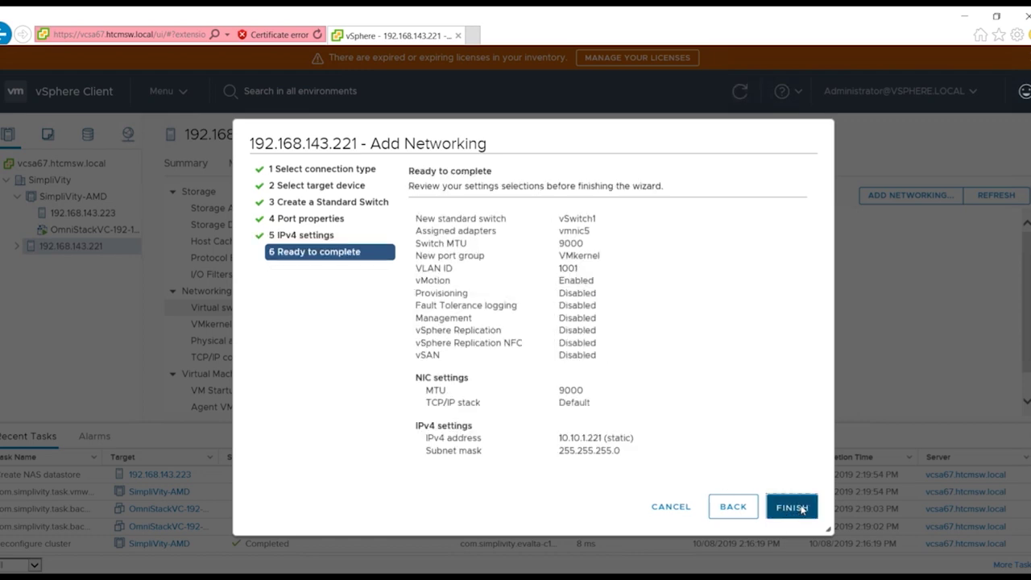
click(802, 507)
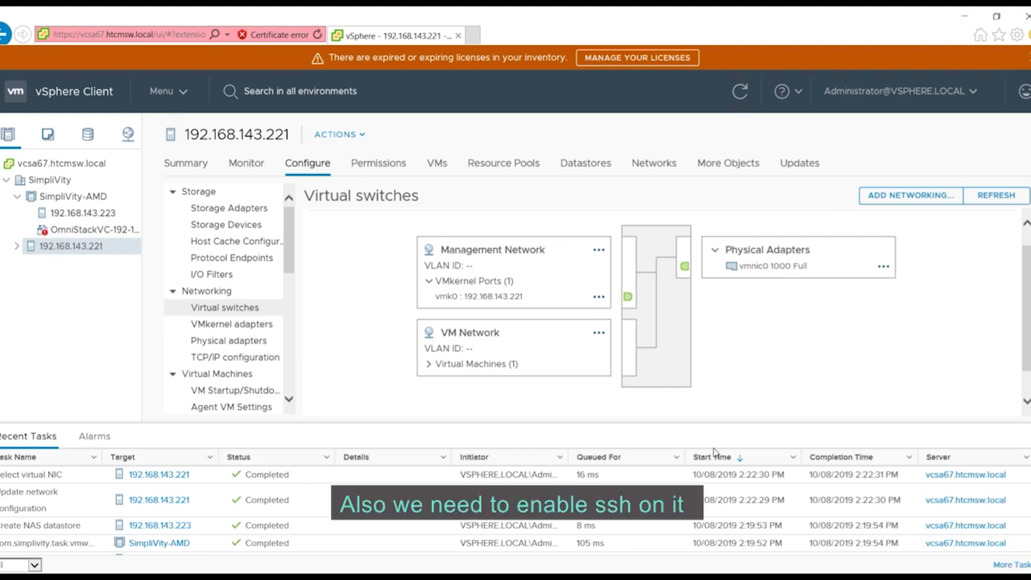
scroll(645, 338, down, 5)
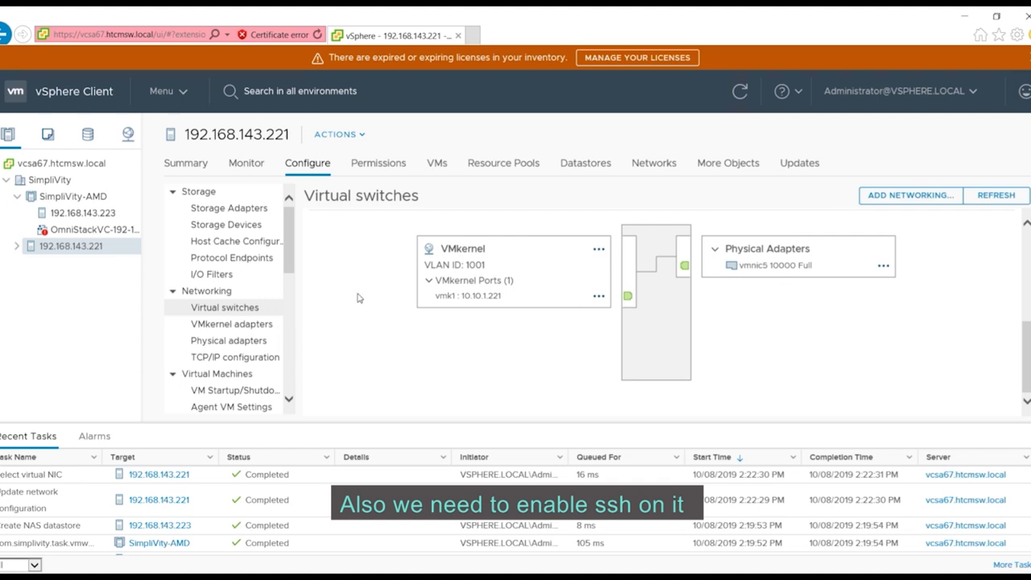
scroll(226, 322, down, 5)
- Start the ESXi Shell and SSH services in host 192.168.143.221's Services list
click(213, 331)
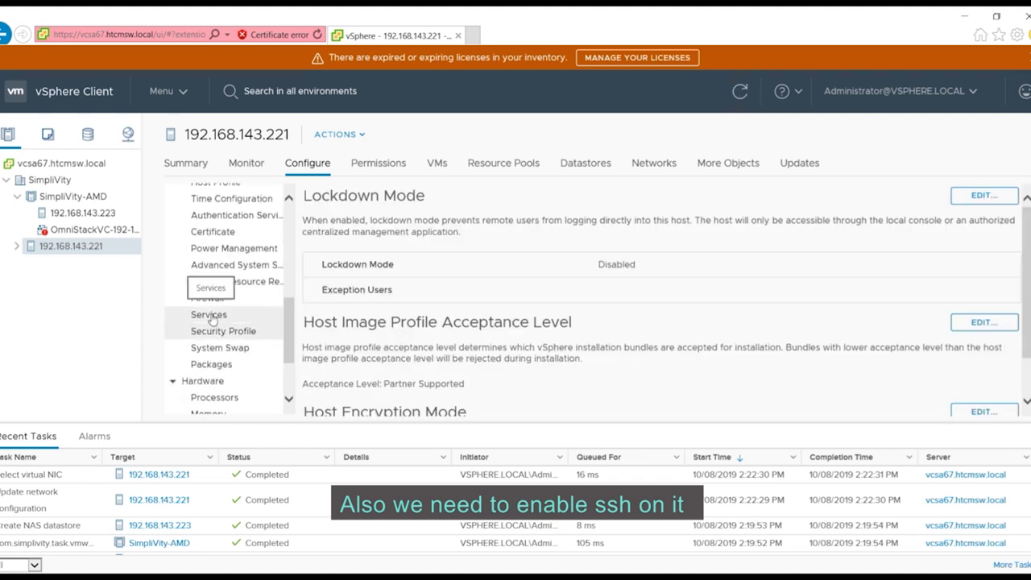
click(209, 315)
click(338, 273)
click(378, 221)
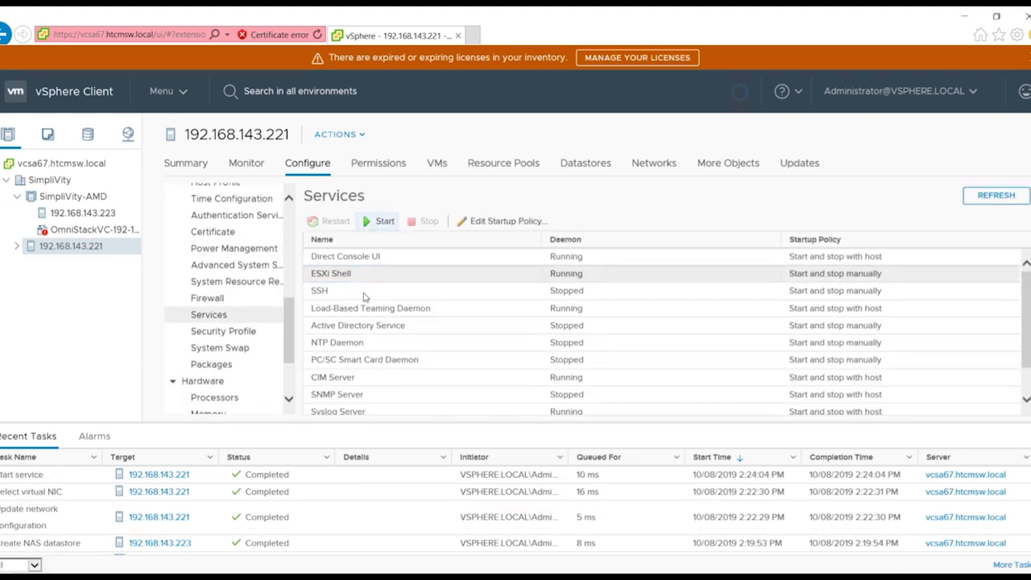
click(364, 295)
click(379, 221)
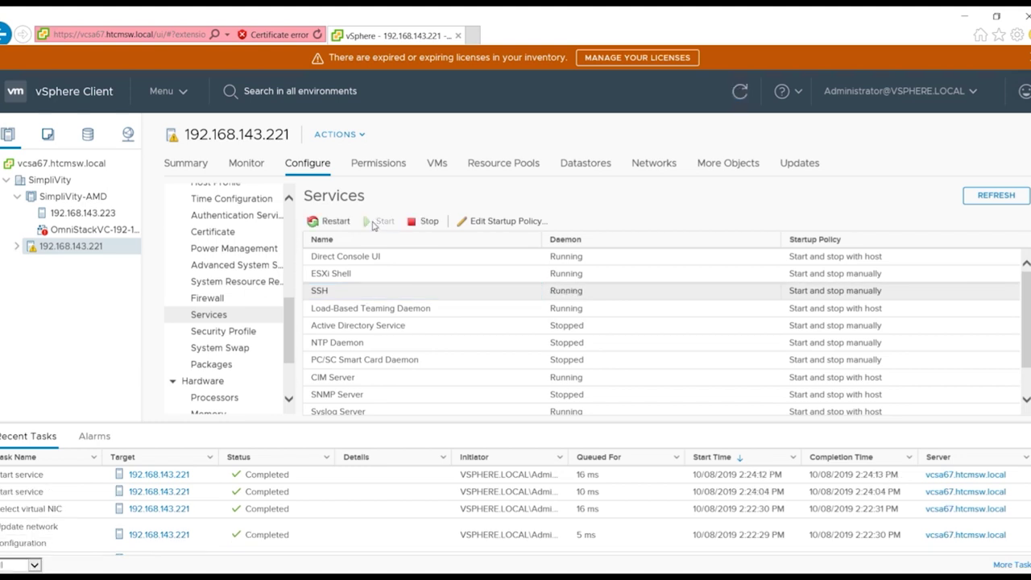
- Connect to 192.168.143.221 in PuTTY, accept the host key and log in as root
right_click(32, 573)
click(97, 511)
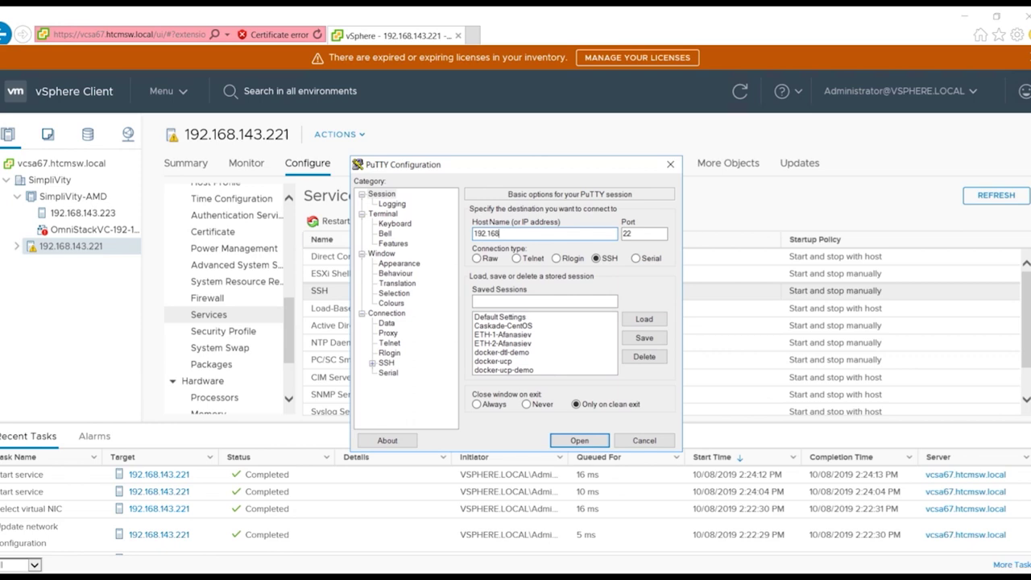
key(Return)
click(493, 395)
text(root)
key(Return)
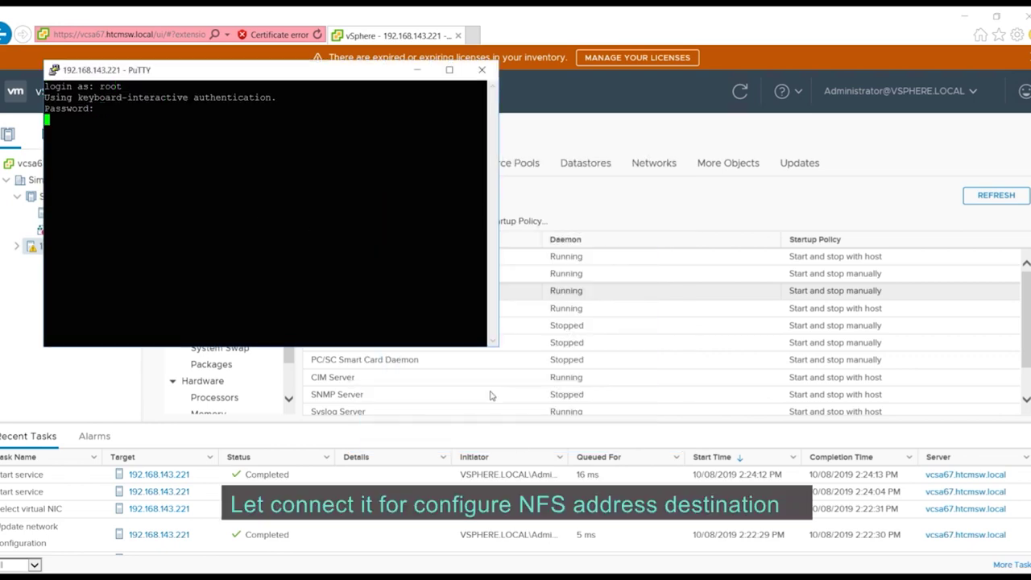
key(Return)
drag(204, 77, 555, 129)
key(Return)
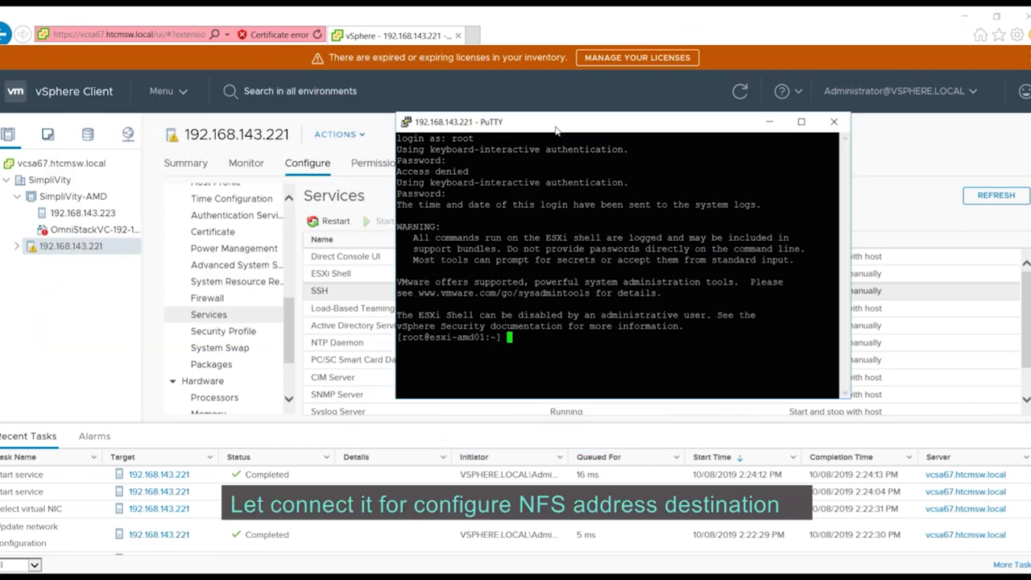
- Open /etc/hosts in vi and begin a new line for the 10.10.1.224 entry
text(vi /etc/hosts)
key(Return)
text(o10.10.1.224)
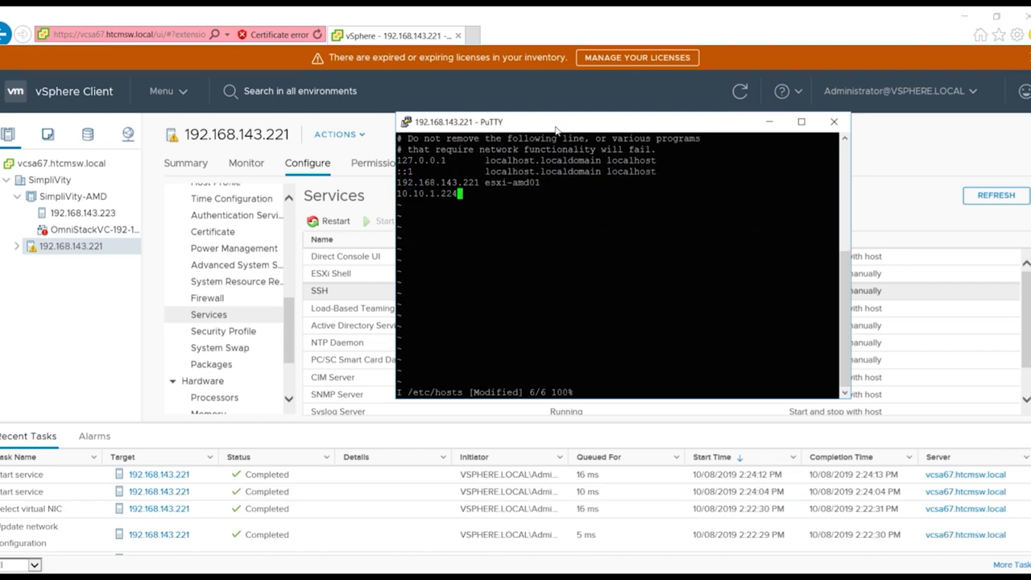
click(81, 214)
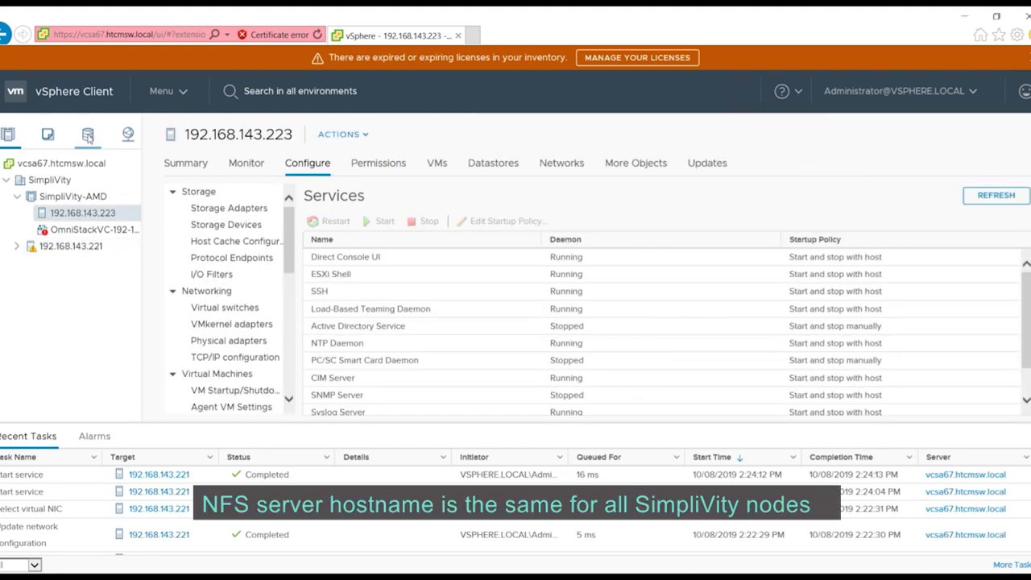
- Show the Simplivity-AMD datastore's details and select its server name, omni.cube.io
click(62, 163)
click(6, 180)
click(6, 180)
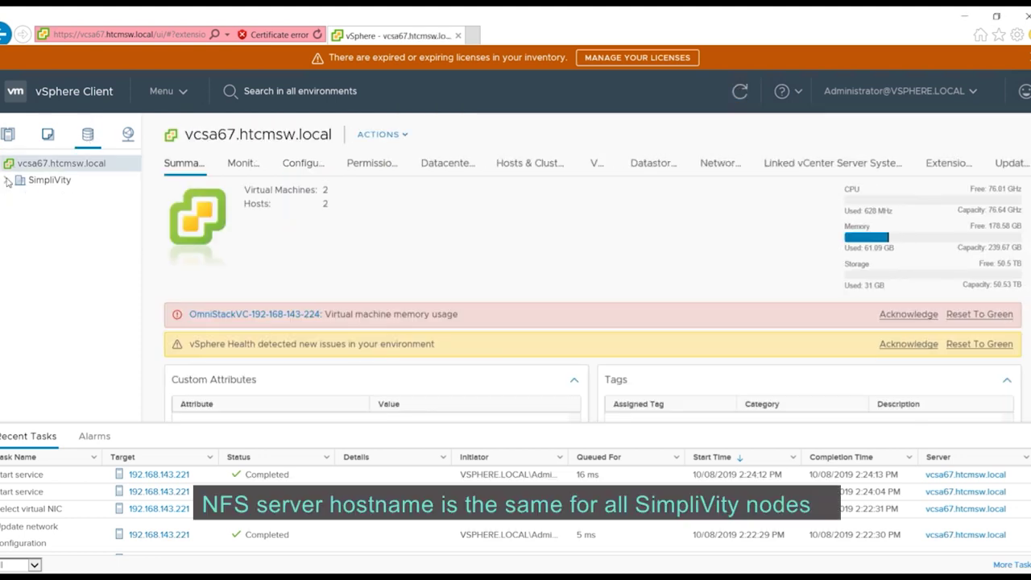
click(72, 229)
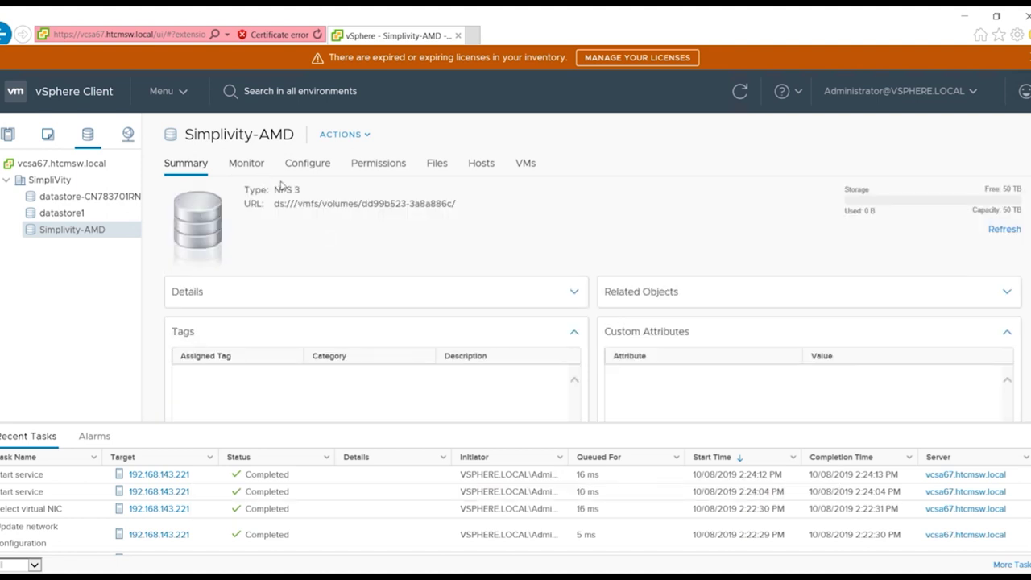
click(574, 292)
scroll(375, 363, down, 4)
drag(340, 304, 392, 302)
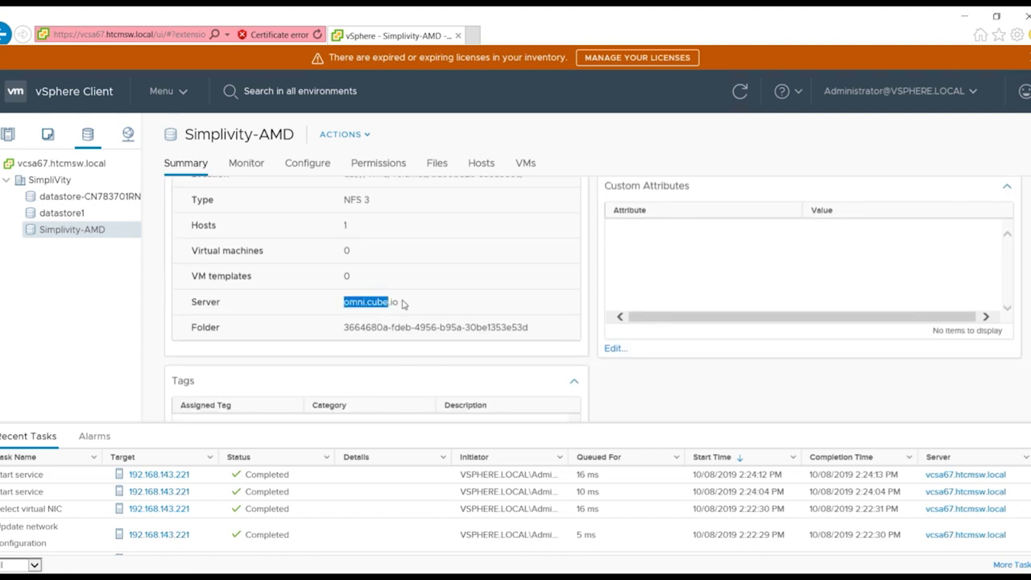
- Paste omni.cube.io after 10.10.1.224 in /etc/hosts and save with :wq
click(360, 563)
click(202, 551)
right_click(462, 326)
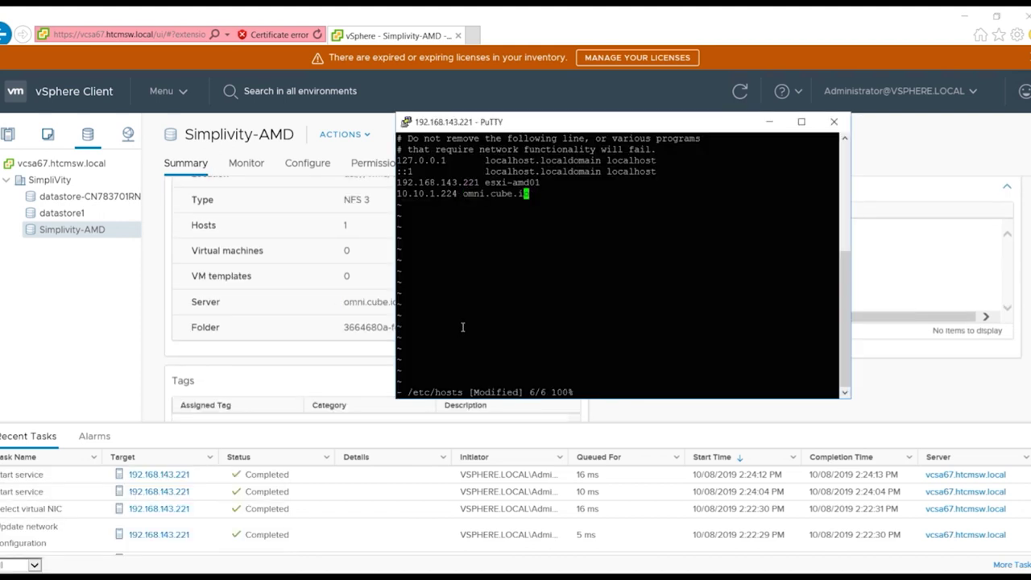
key(Escape)
text(:wq)
key(Return)
- Ping 10.10.1.224 from the host to confirm it responds, then stop the ping
text(ping 10.10.1.224)
key(Return)
key(ctrl+c)
click(22, 275)
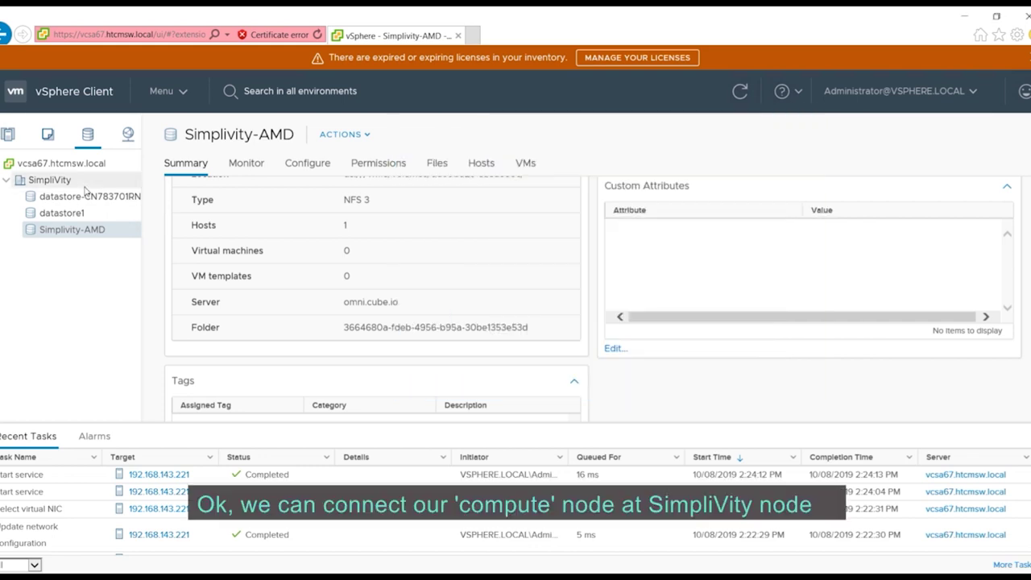
- Mark Simplivity-AMD as Shared with host 192.168.143.221 under Manage Standard ESXi Hosts, then view its hosts
right_click(80, 234)
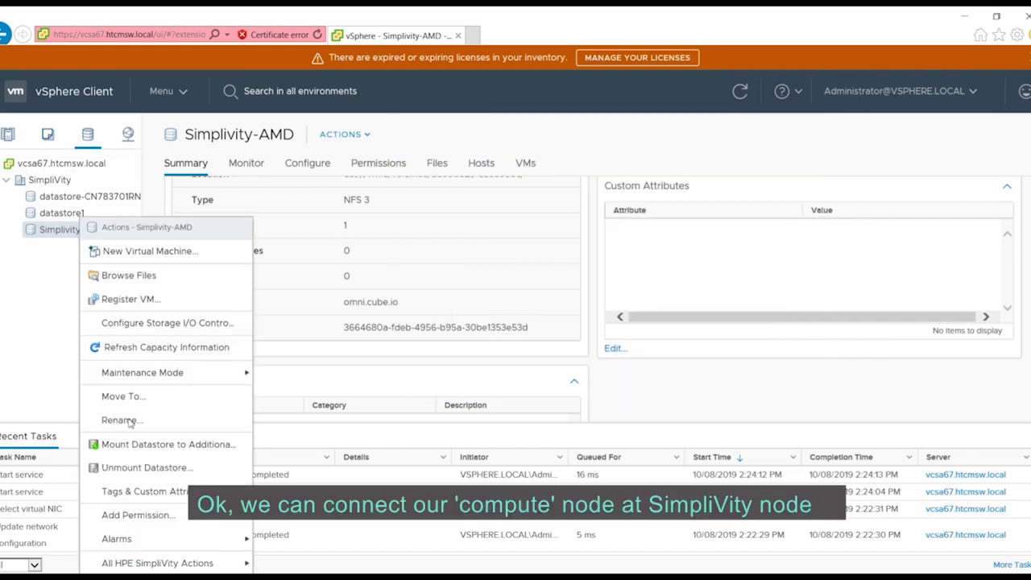
mouse_move(200, 559)
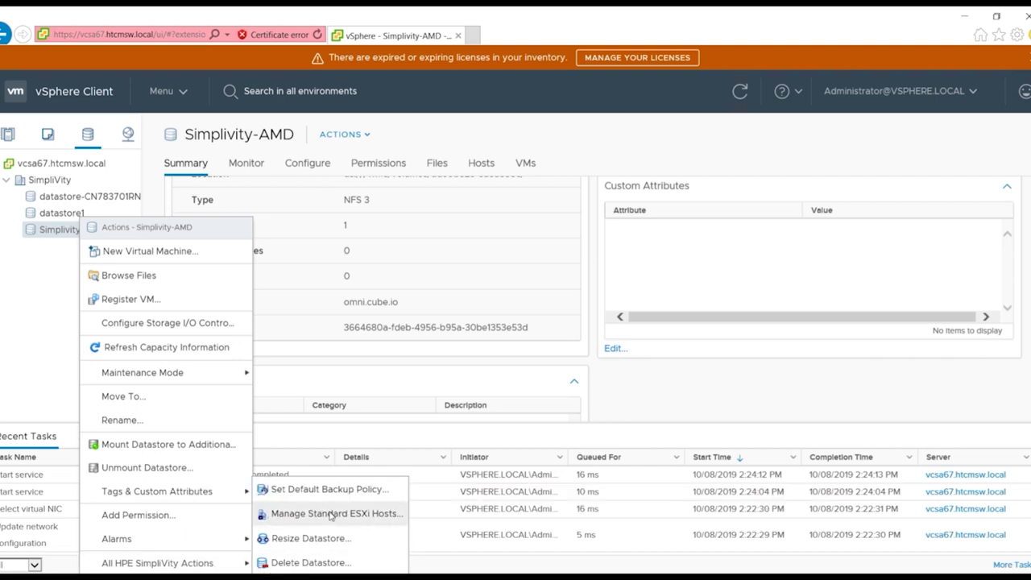
click(330, 514)
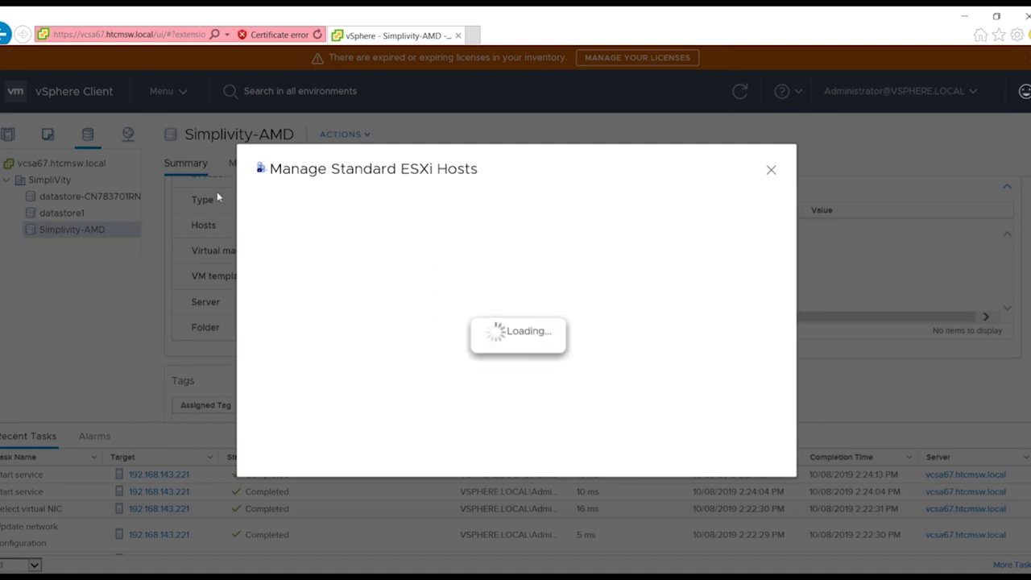
click(260, 321)
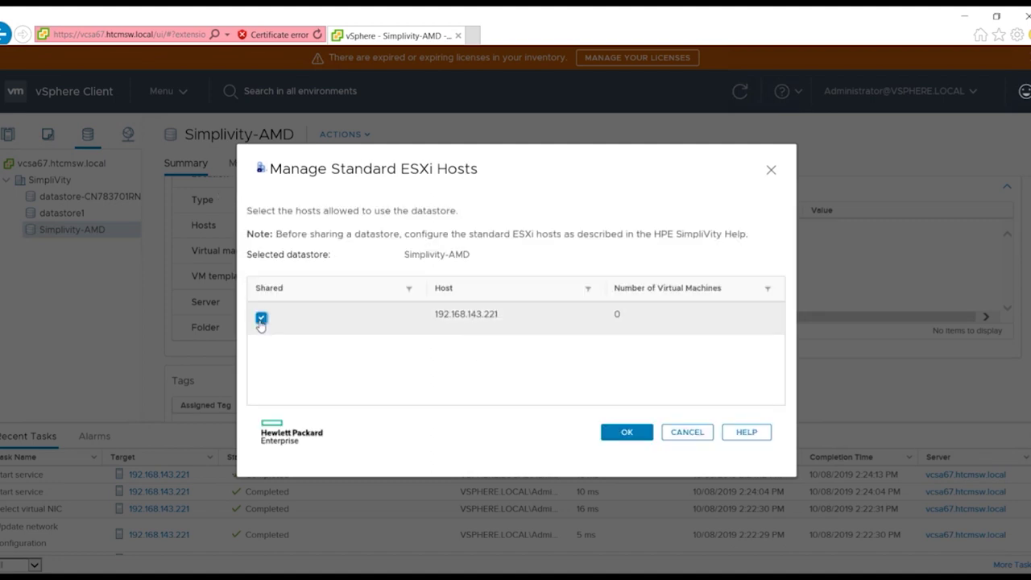
click(631, 436)
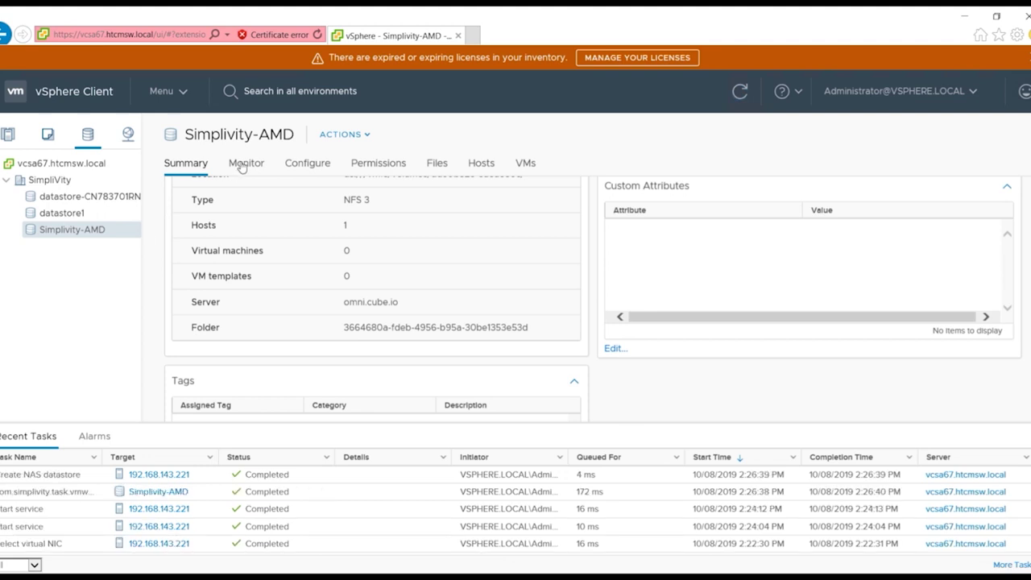
click(474, 164)
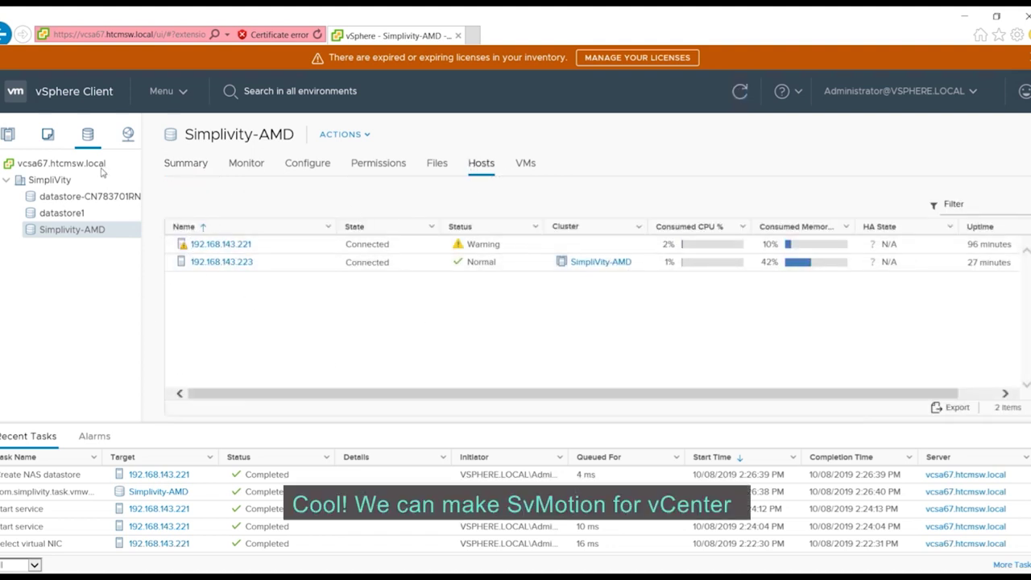
- Migrate VCSA67 to host 192.168.143.223 and the Simplivity-AMD datastore, changing both compute and storage
click(40, 180)
click(8, 134)
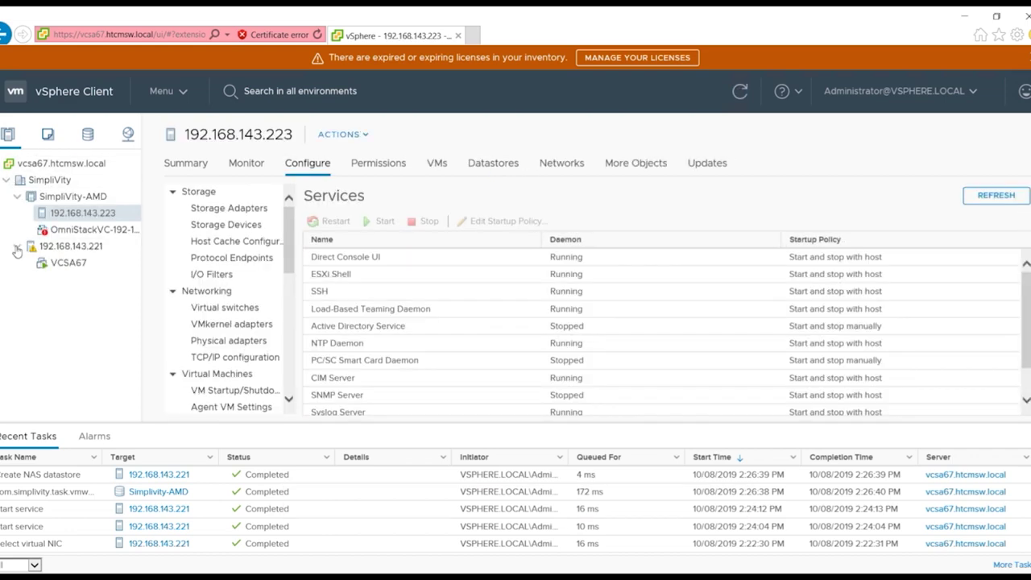
click(69, 263)
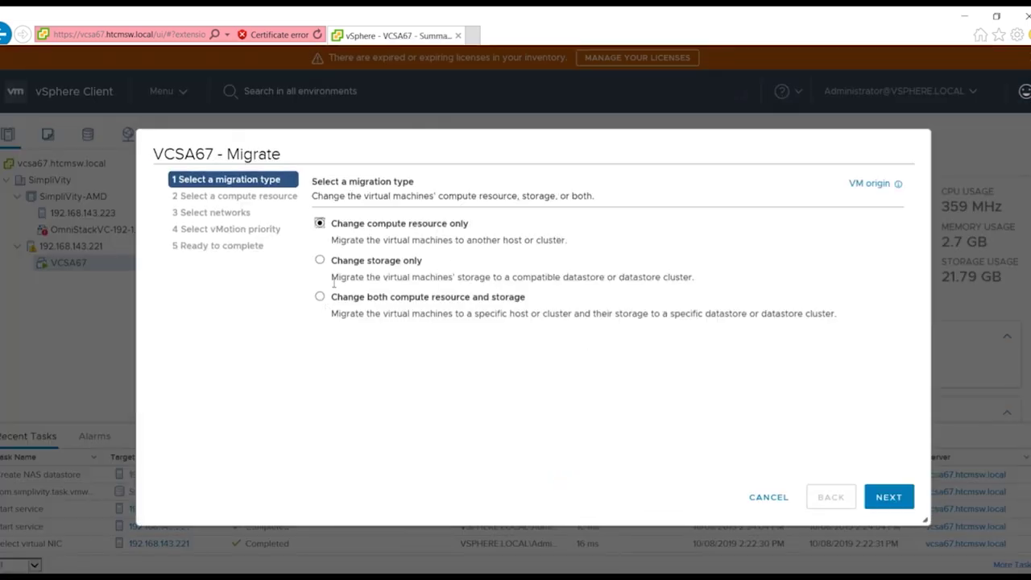
click(888, 497)
click(395, 285)
click(888, 496)
click(405, 307)
click(886, 497)
click(889, 497)
click(889, 497)
click(888, 497)
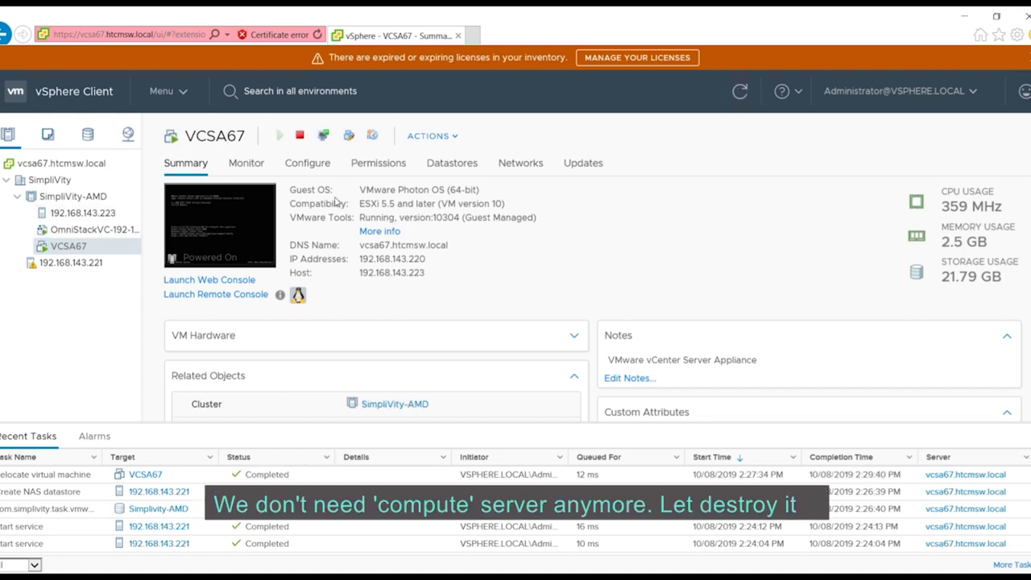
- Remove host 192.168.143.221 from the inventory with Remove from Inventory, then go to the iLO login page
right_click(66, 270)
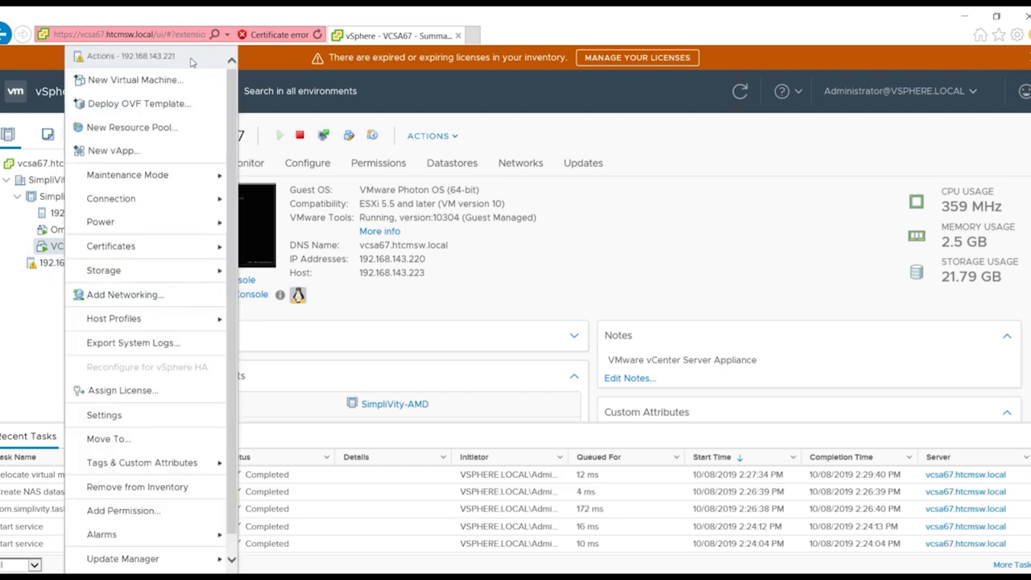
scroll(95, 409, down, 1)
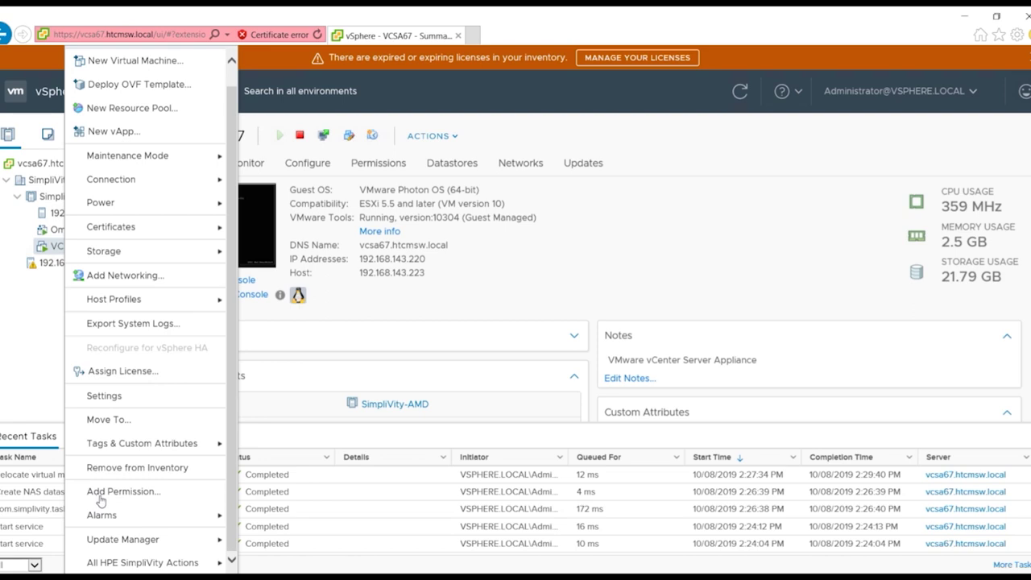
click(147, 475)
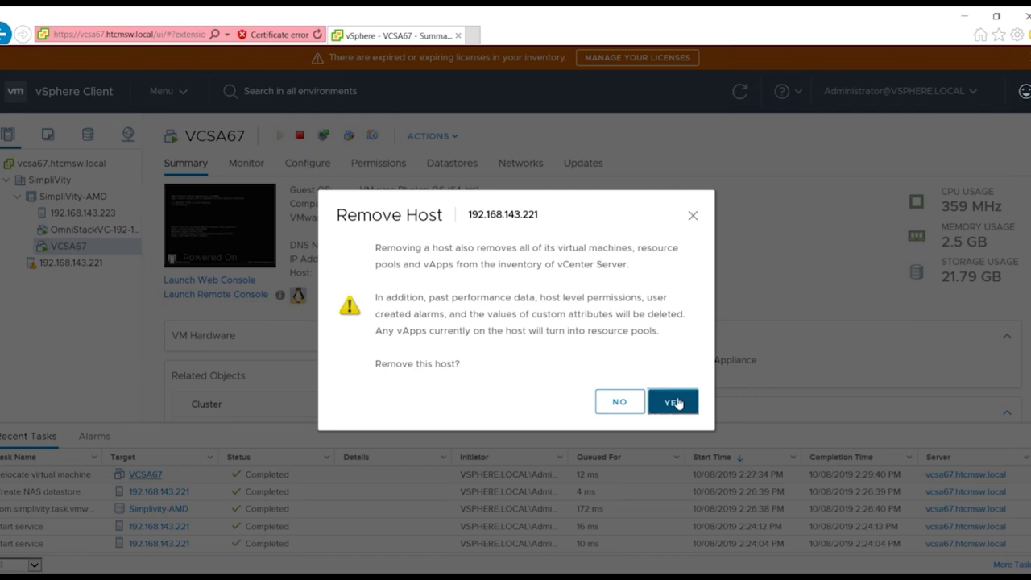
click(674, 402)
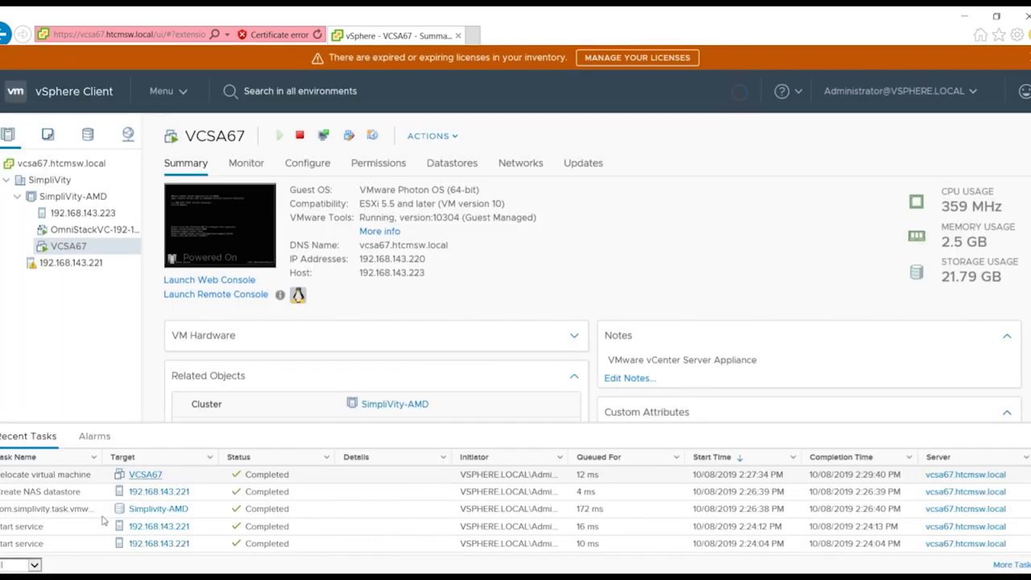
mouse_move(139, 577)
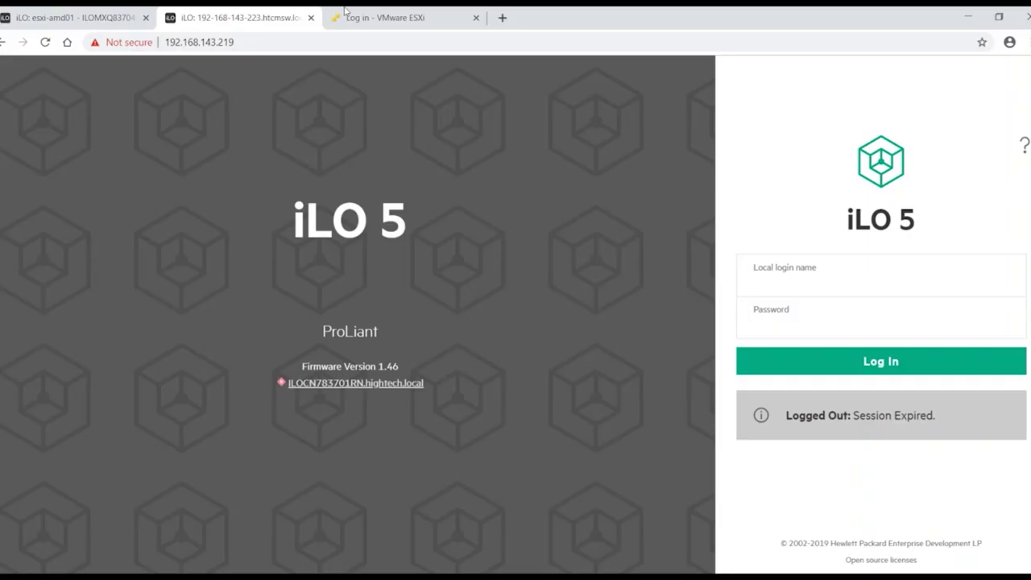
click(832, 278)
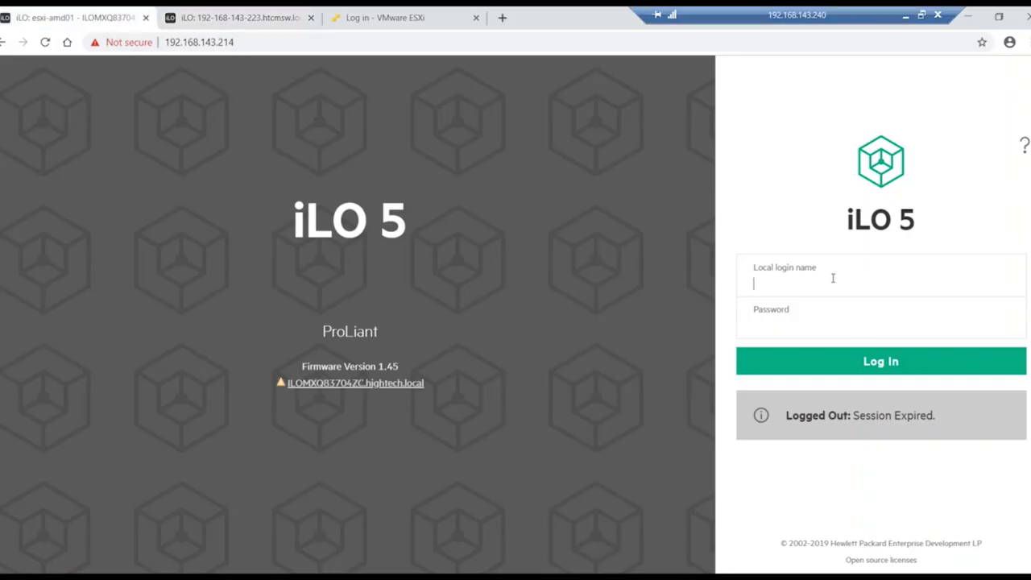
- Sign in to iLO 5 with the admin user name and password, then cold-boot the server
text(hpdemo)
key(Tab)
text(••)
key(Return)
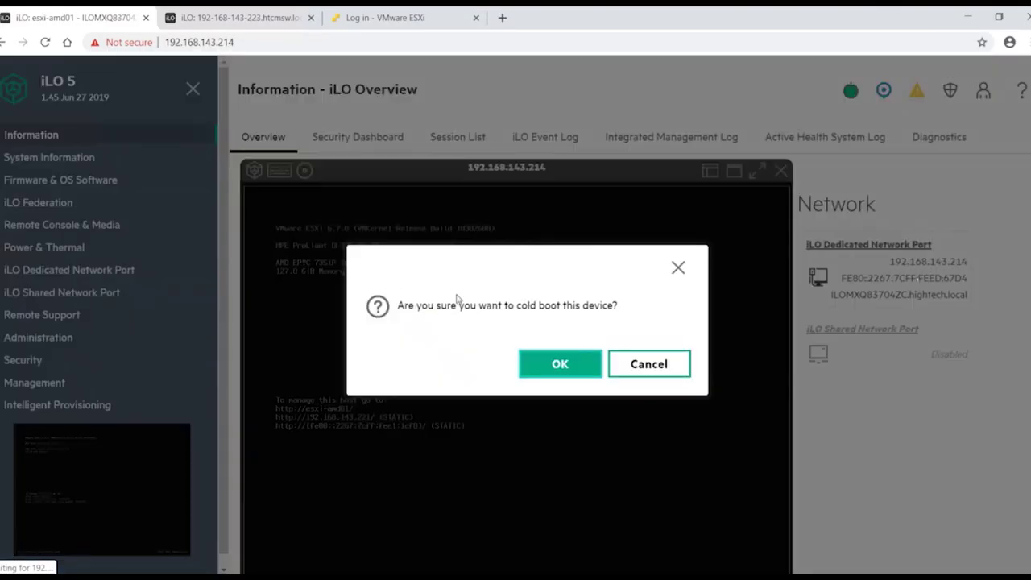
click(559, 361)
drag(581, 173, 628, 105)
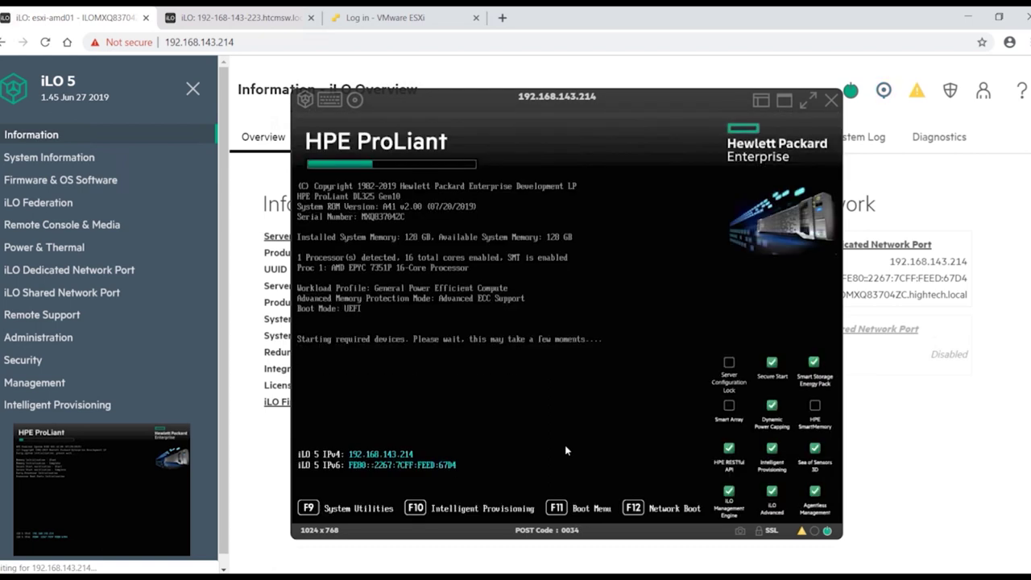
- Press F11 at POST and boot the factory reset entry from the One-Time Boot Menu
key(F11)
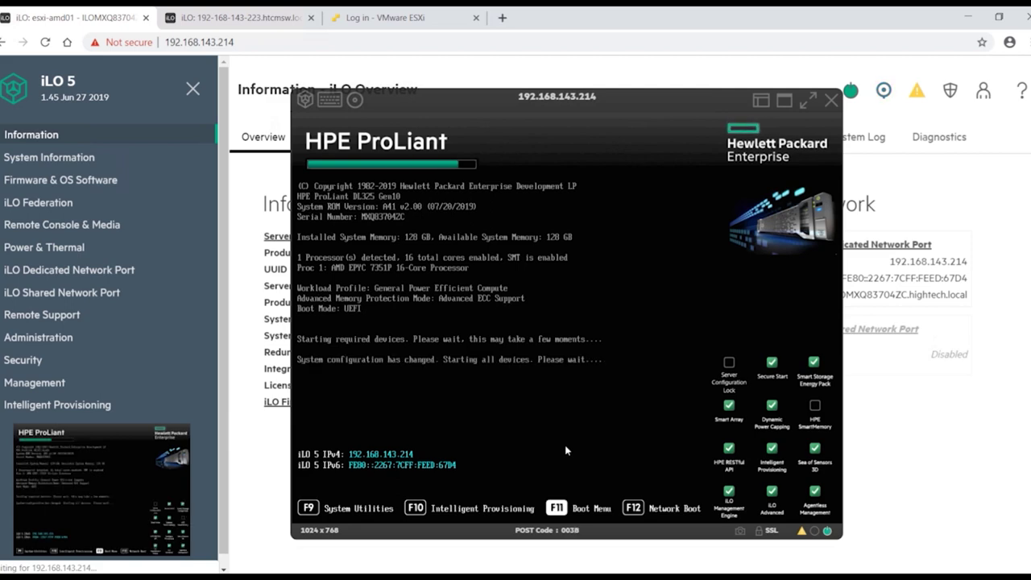
key(Down)
key(Down)
key(Down)
key(Down)
key(Down)
key(Down)
key(Down)
key(Down)
key(Down)
key(Down)
key(Return)
key(Return)
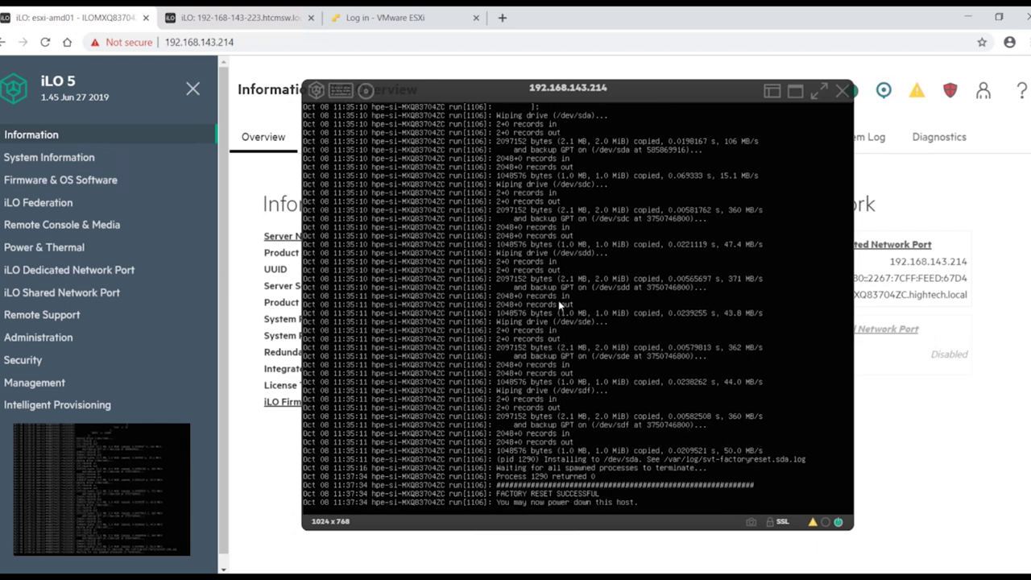
- After the reset succeeds, restart with Power > Momentary Press and clear the finished deployment entry
click(316, 89)
click(451, 118)
click(563, 359)
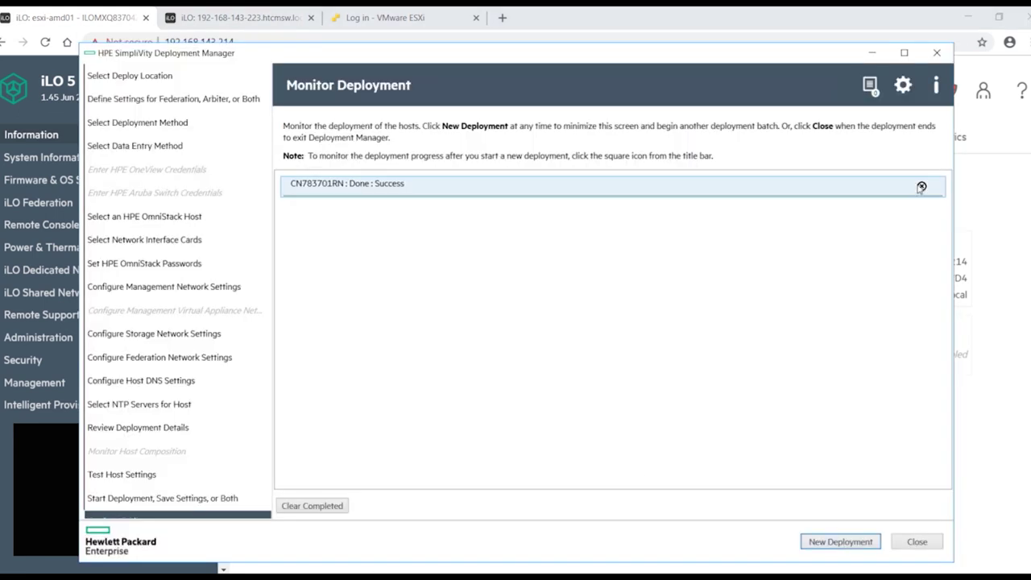
click(921, 187)
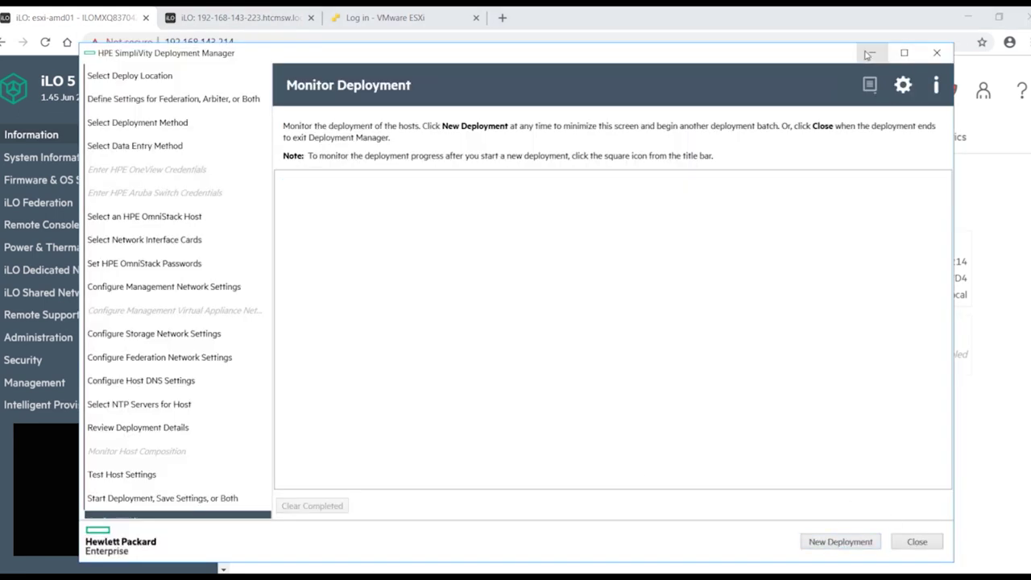